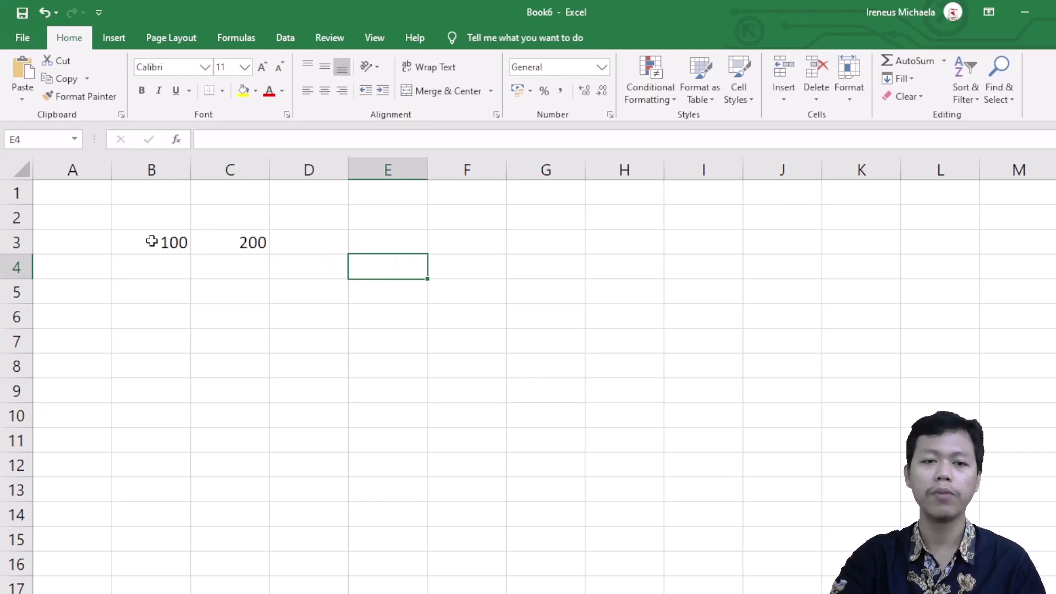
Step: Enter the labels Penjumlahan, Pengurangan, perkalian and pembagian in cells F3 through F6
left_click(243, 245)
left_click(315, 240)
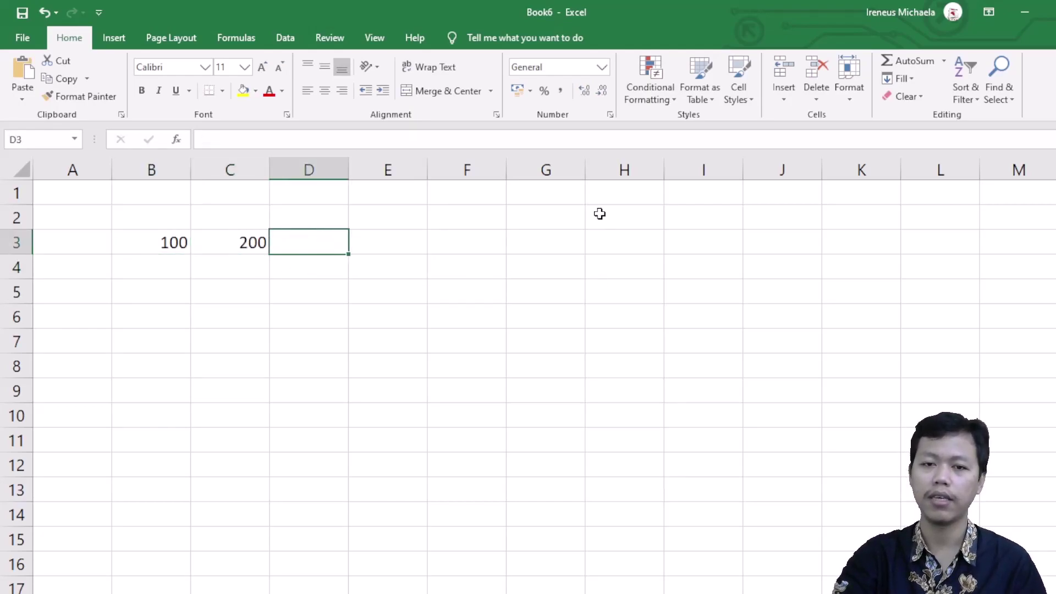
left_click(449, 234)
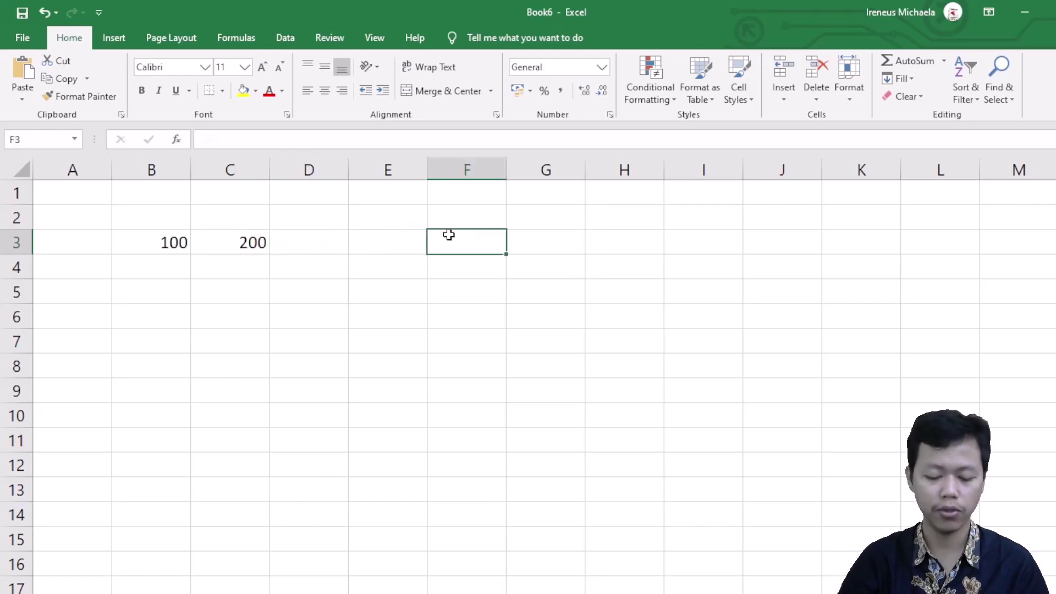
type("Penjumlaha")
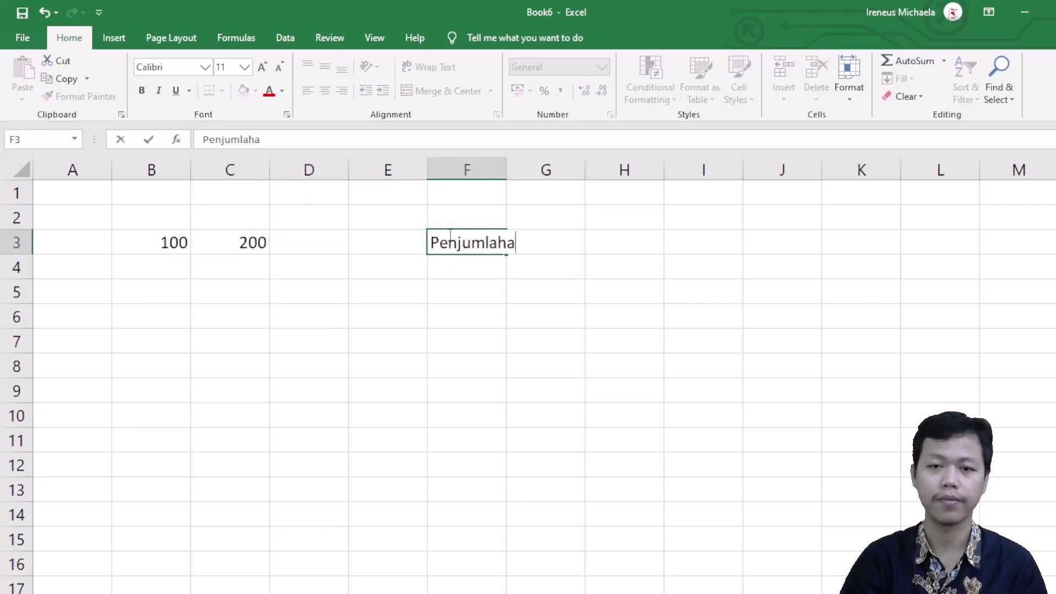
type("n")
key("Return")
type("Pe")
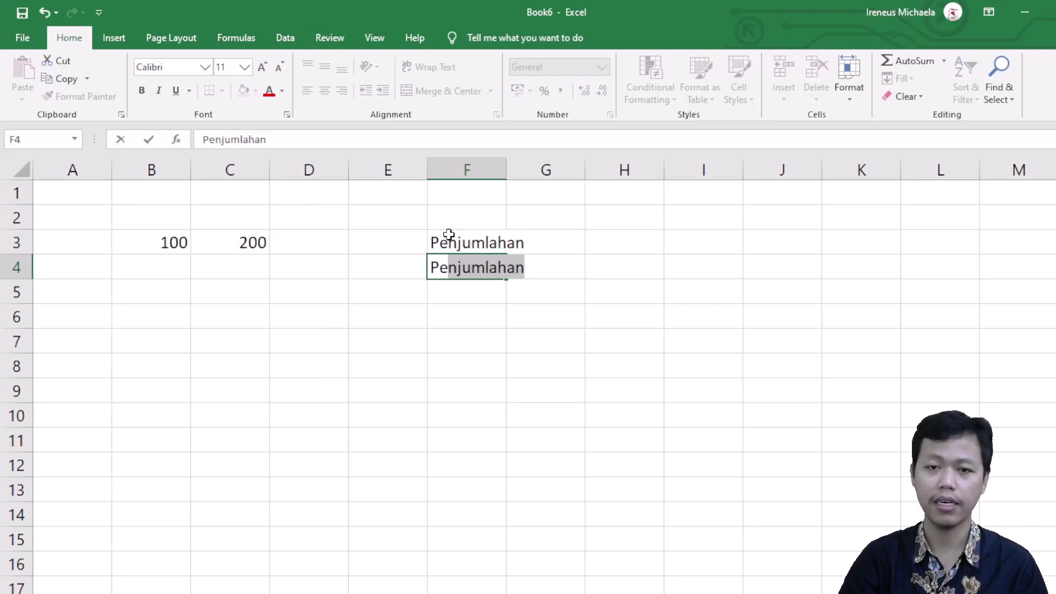
type("ngurangan")
key("Return")
type("perkalian")
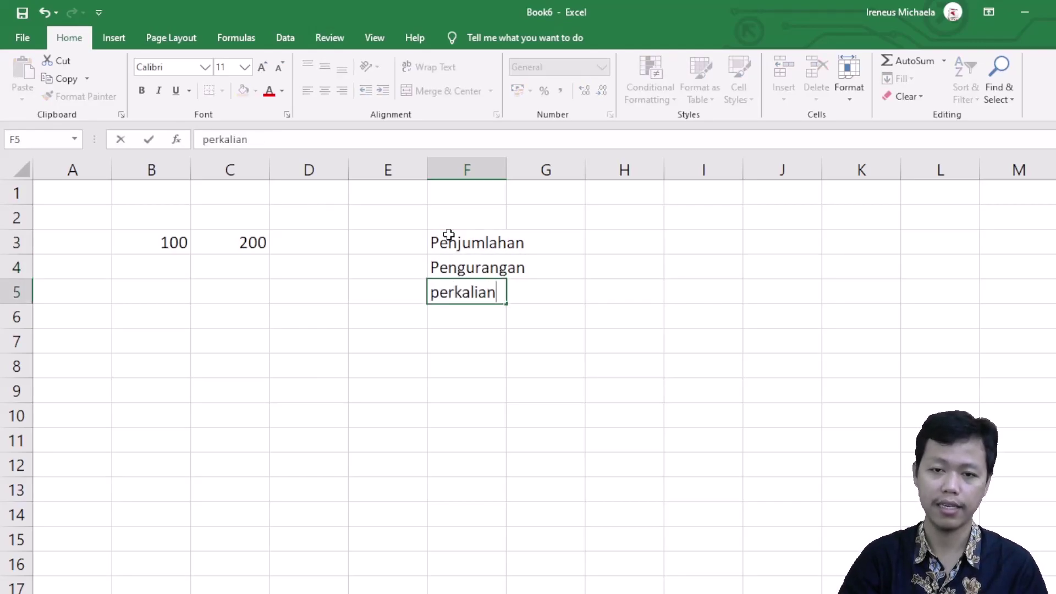
key("Return")
type("pembagian")
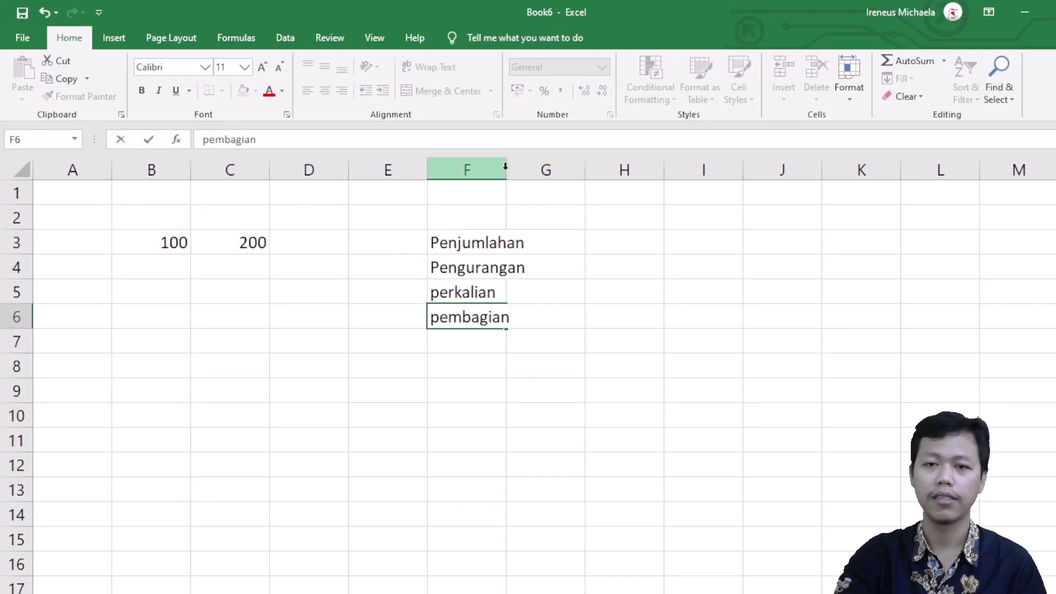
key("ctrl+Return")
Step: Widen column F so the operation labels fit inside their cells
left_click(504, 170)
left_click_drag(506, 168, 530, 167)
left_click(591, 314)
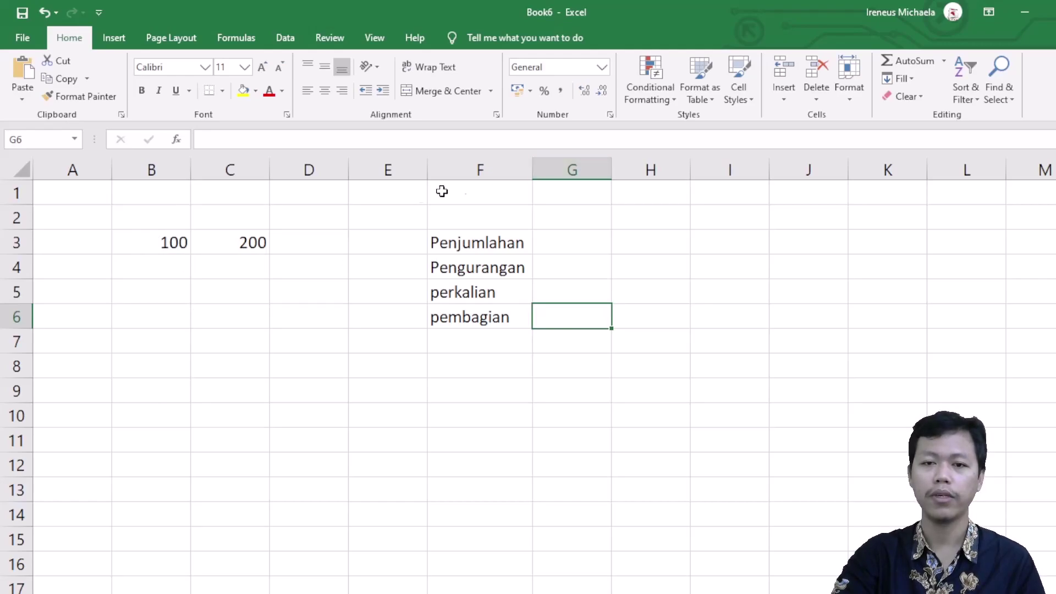
left_click(397, 213)
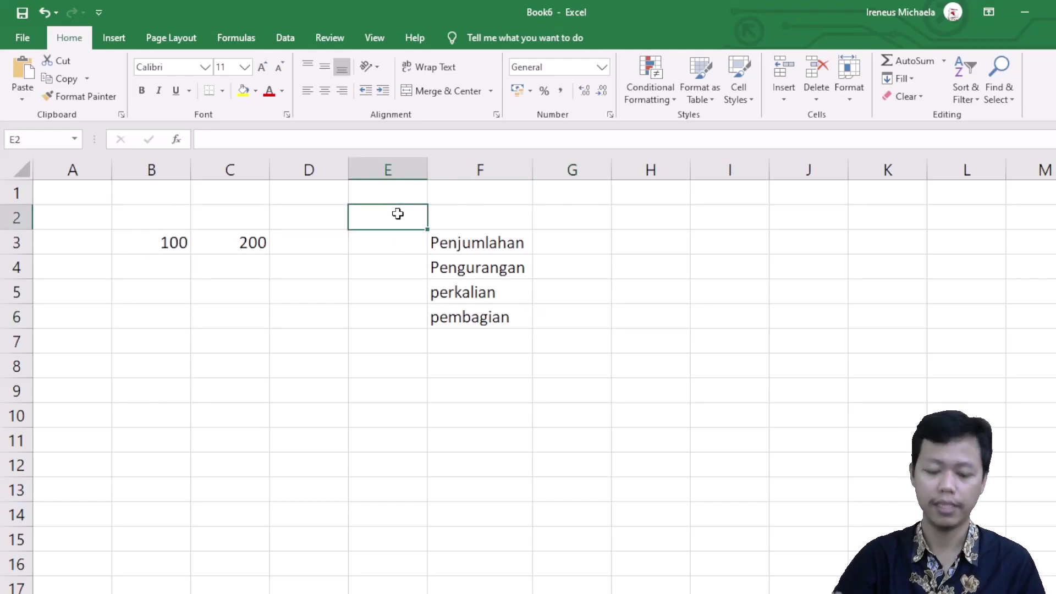
type("Cell")
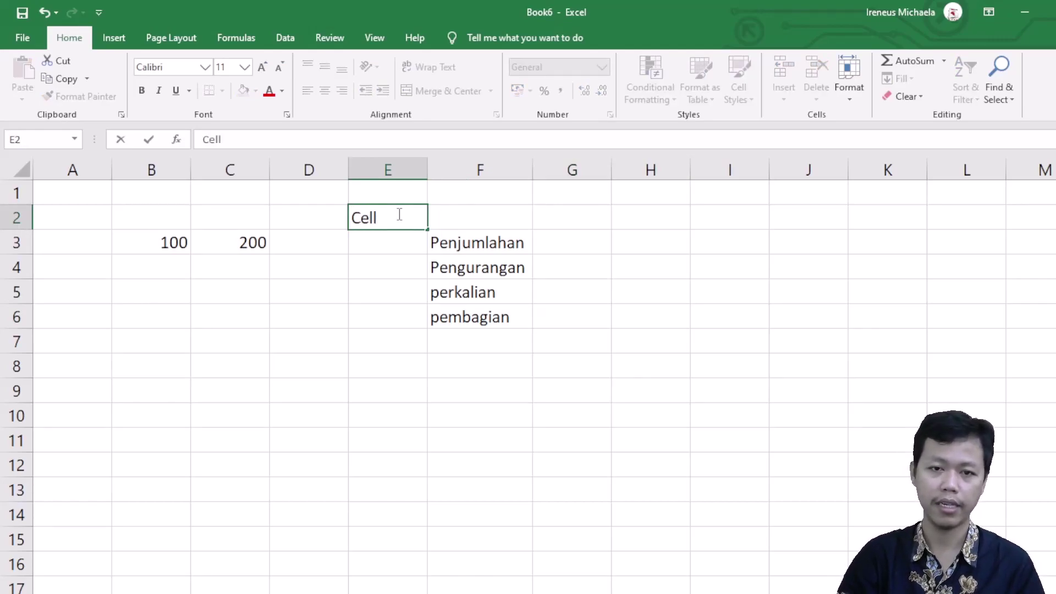
type(" B3")
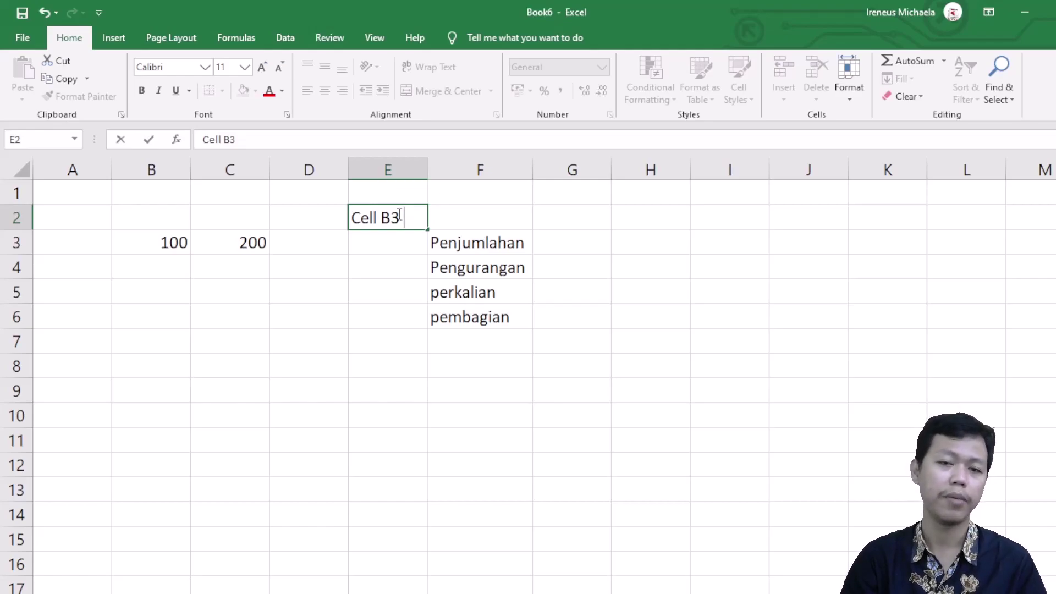
key("BackSpace")
key("BackSpace")
key("BackSpace")
key("BackSpace")
key("BackSpace")
key("BackSpace")
key("BackSpace")
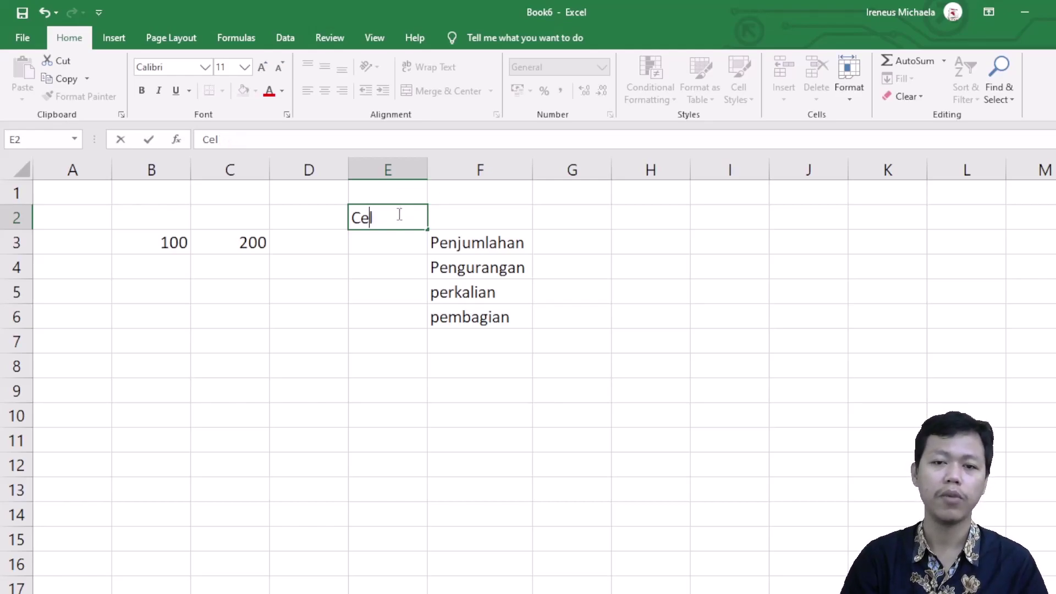
left_click(491, 240)
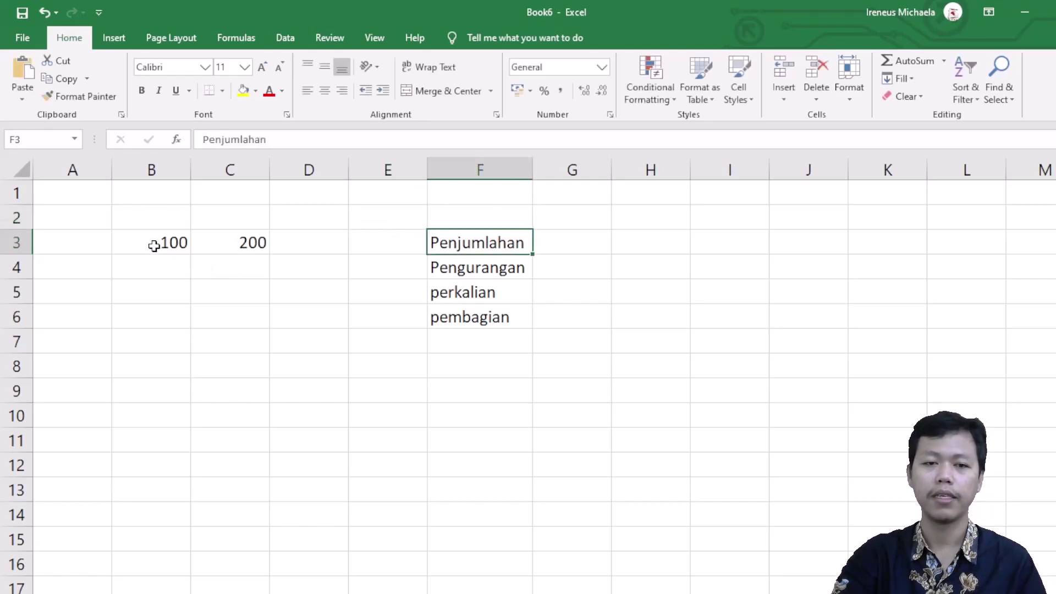
left_click(156, 241)
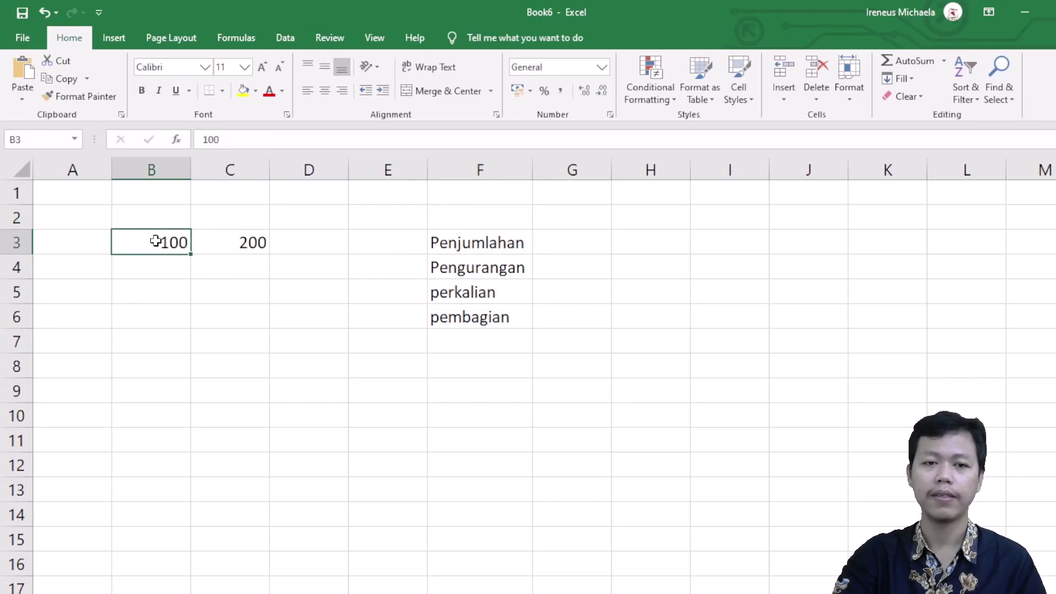
left_click(220, 240)
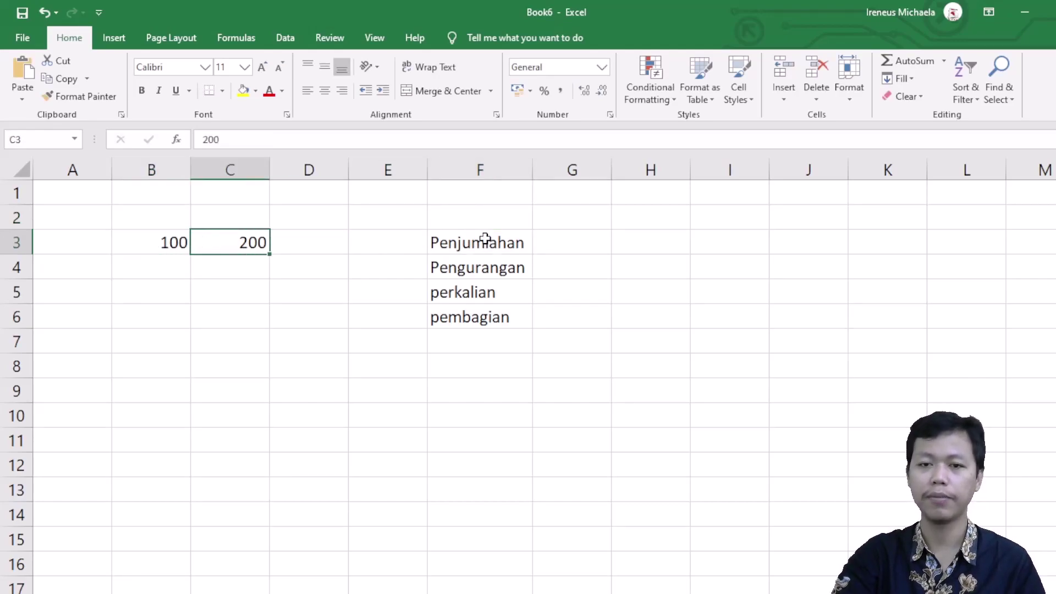
left_click(153, 240)
left_click(230, 239)
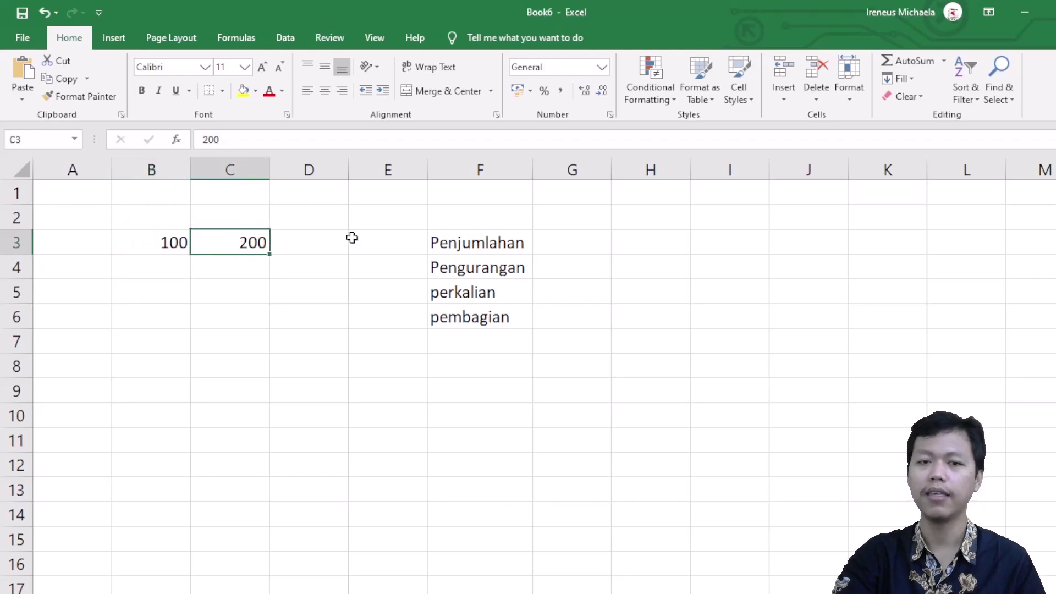
left_click(136, 160)
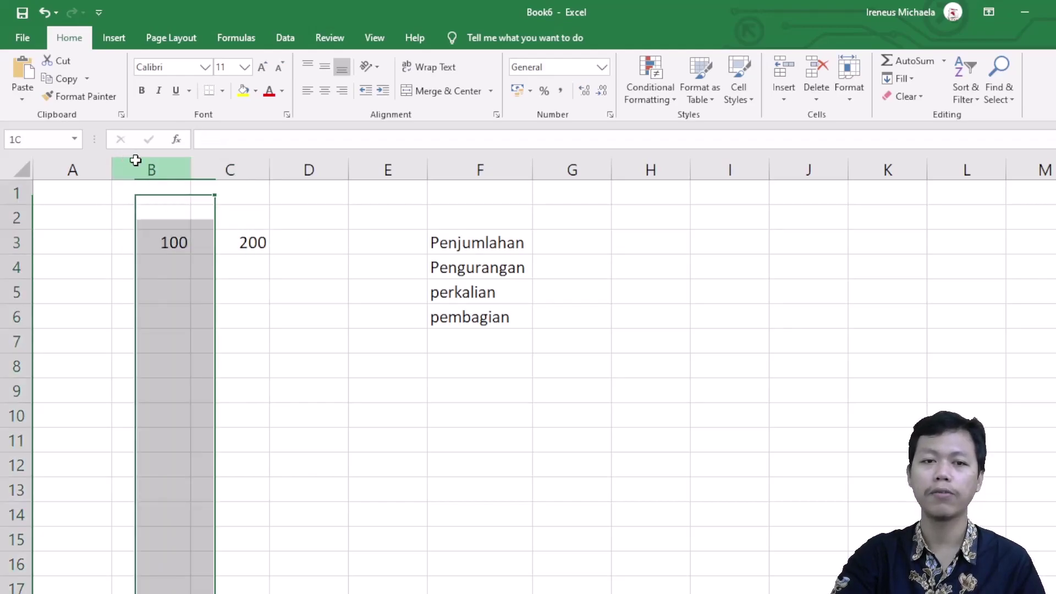
left_click(217, 159)
Step: Widen column G slightly and enter the addition formula =B3+C3 in cell G3 beside Penjumlahan
left_click(583, 233)
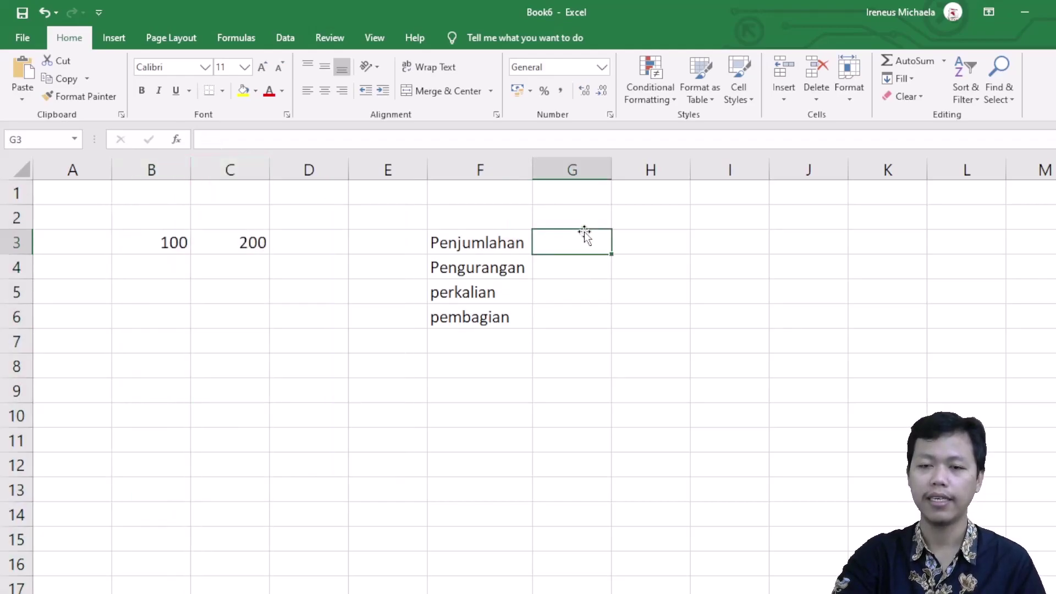
left_click_drag(611, 170, 632, 170)
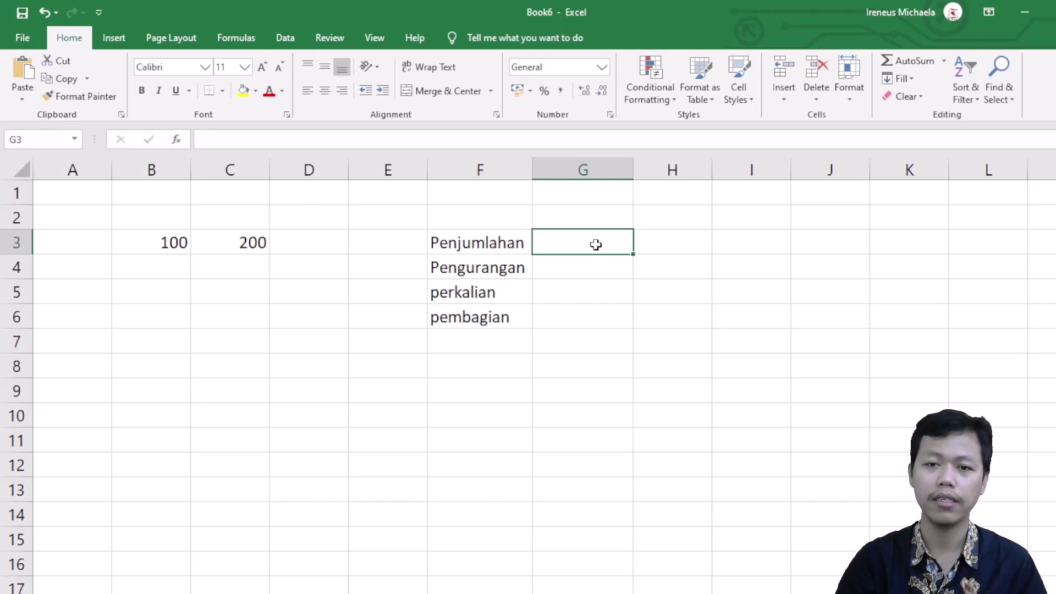
type("=")
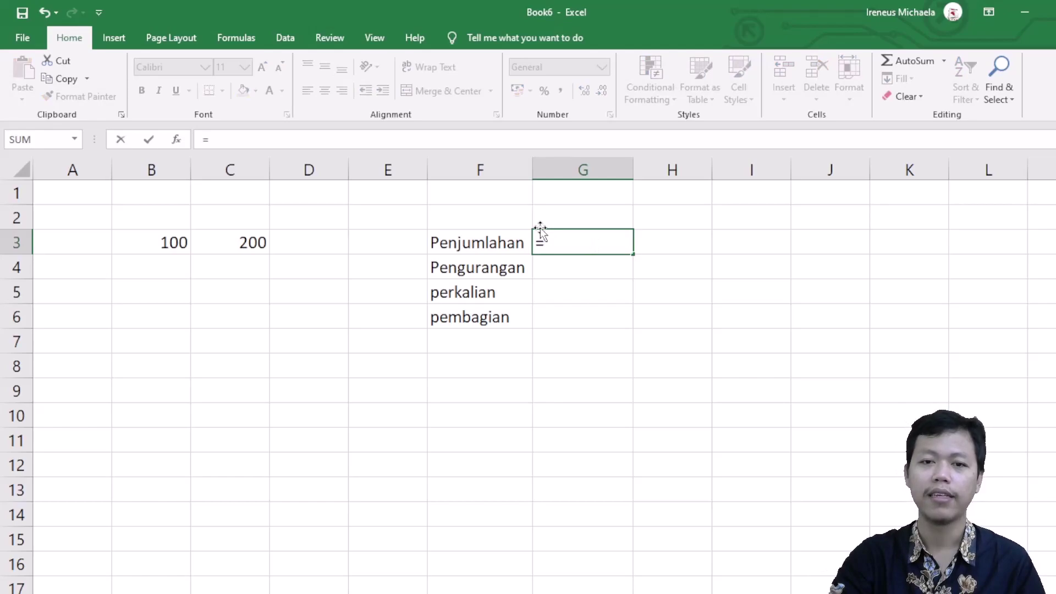
type("B")
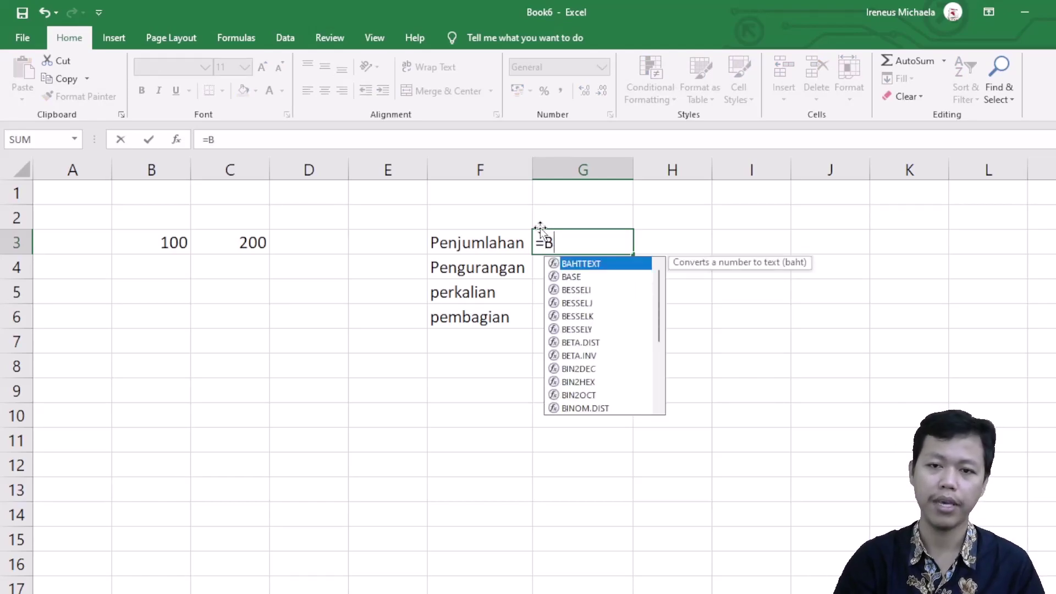
type("3")
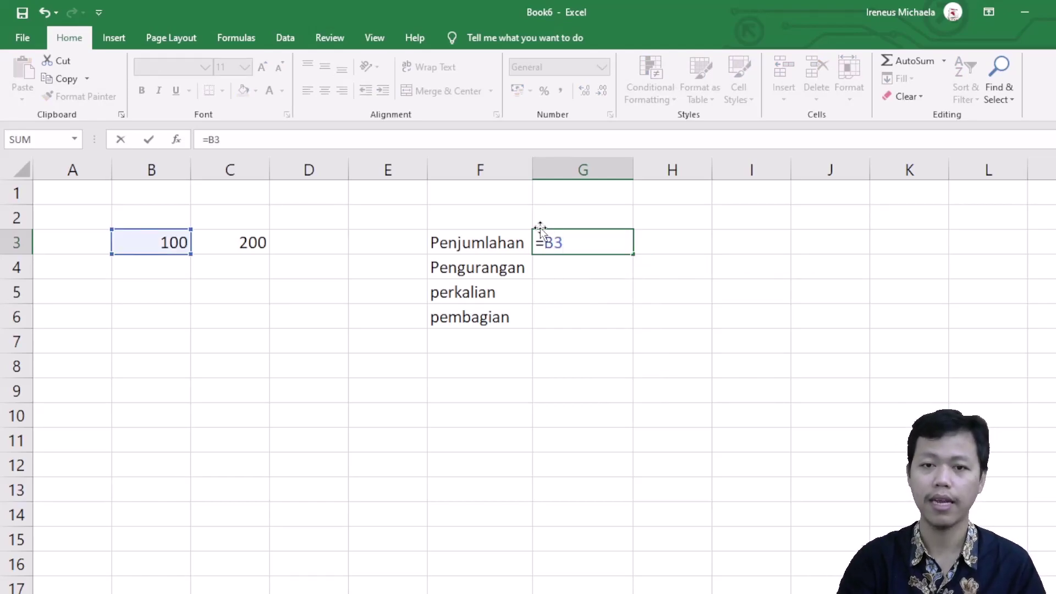
left_click(163, 245)
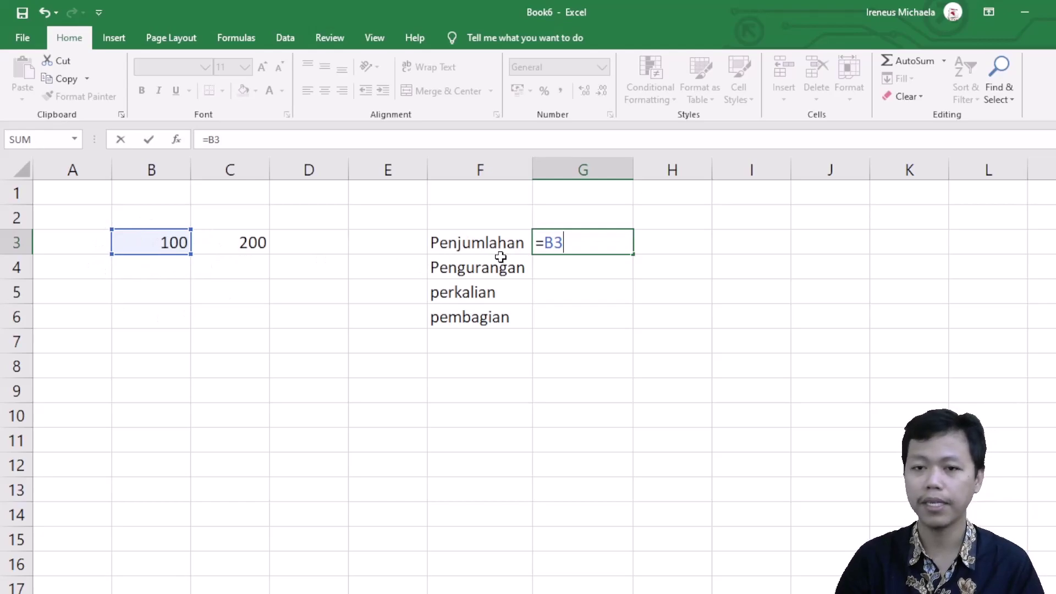
type("+")
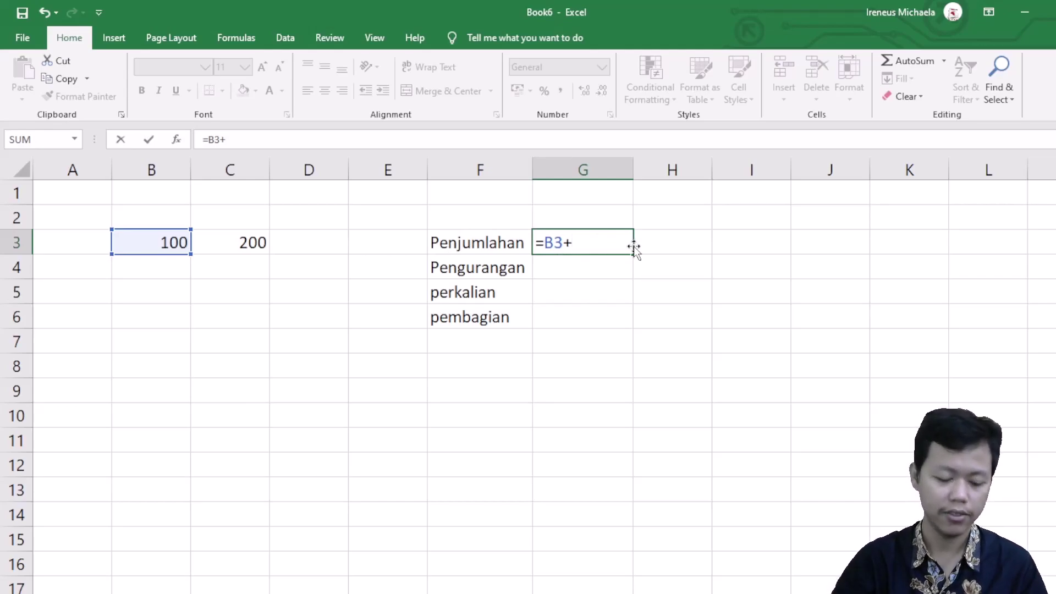
type("C3")
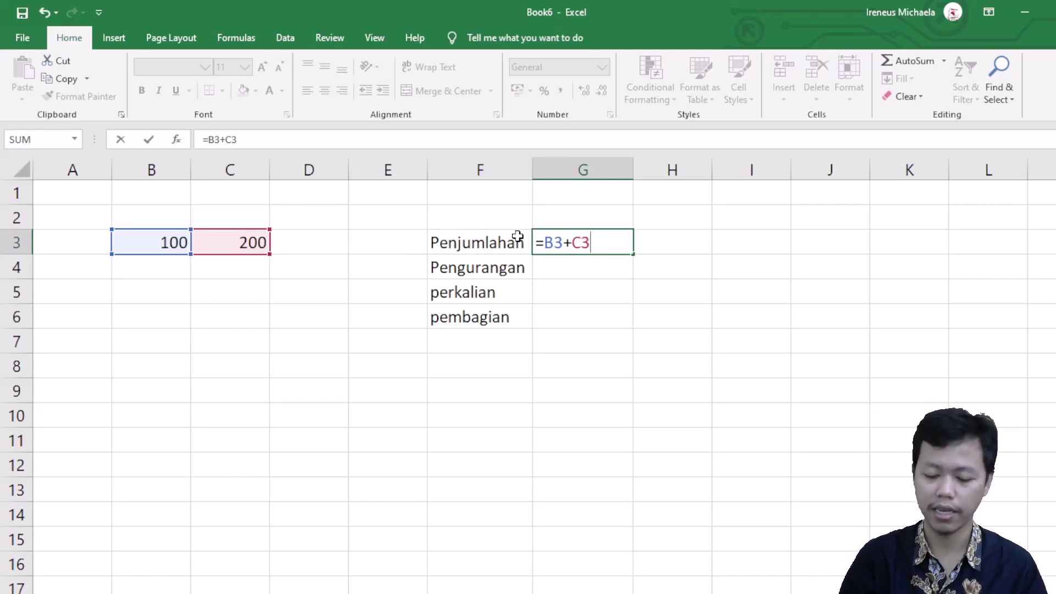
key("Return")
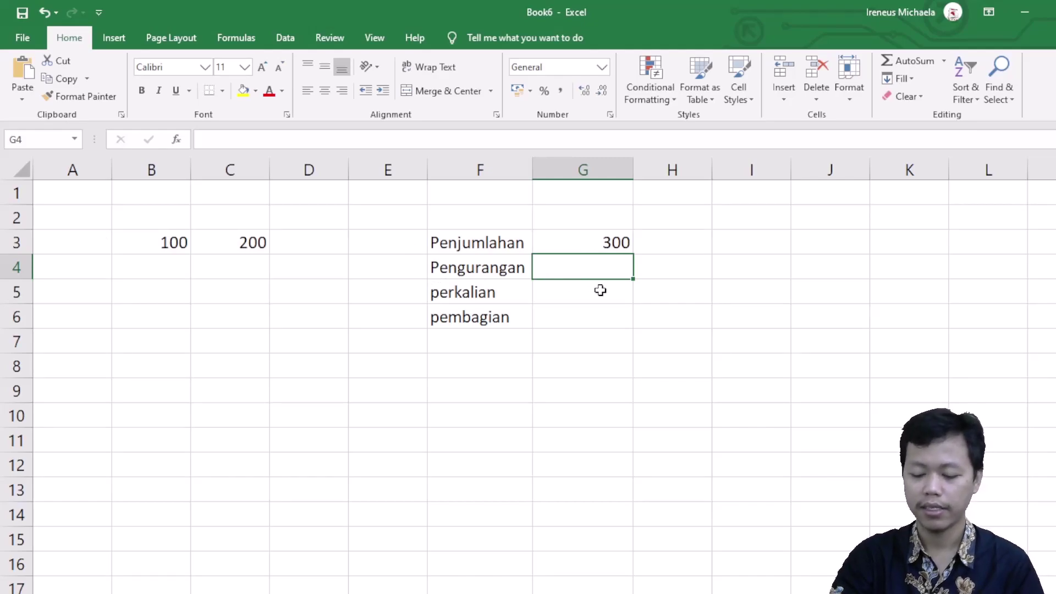
Step: Enter the subtraction formula =B3-C3 in cell G4 beside Pengurangan
type("=")
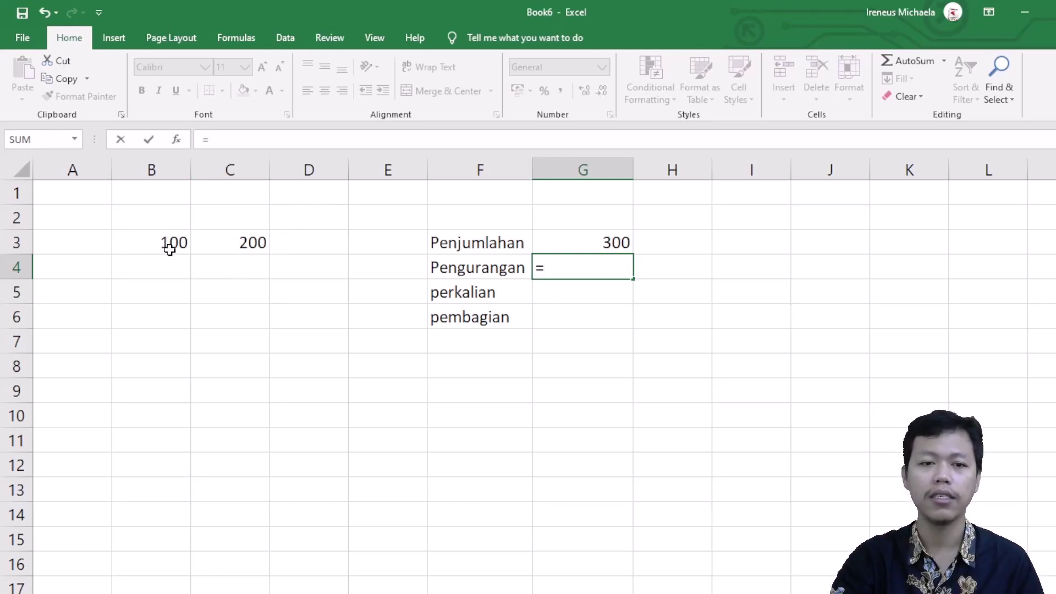
left_click(168, 243)
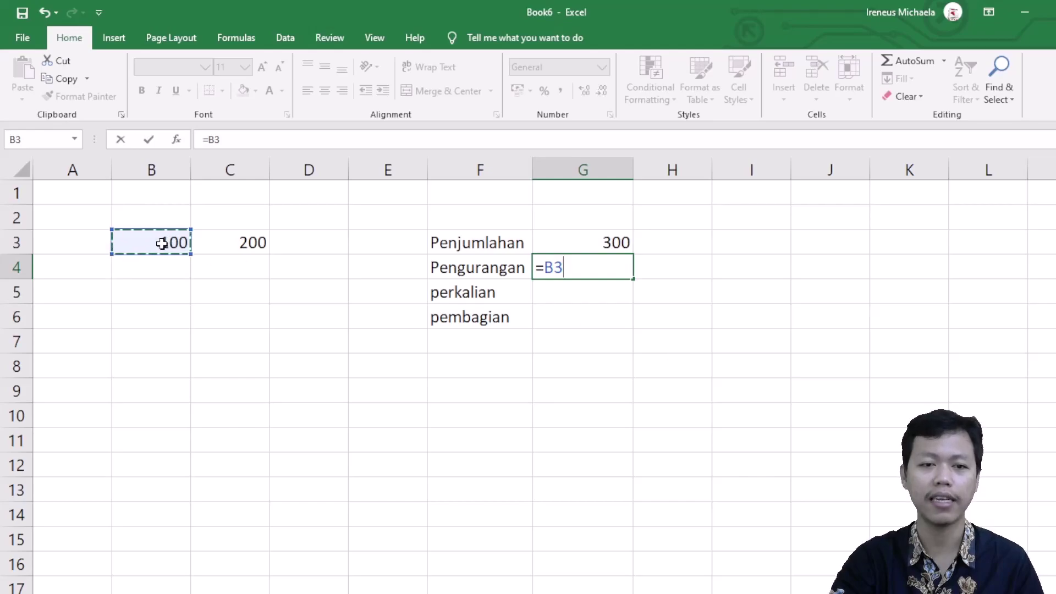
type("-")
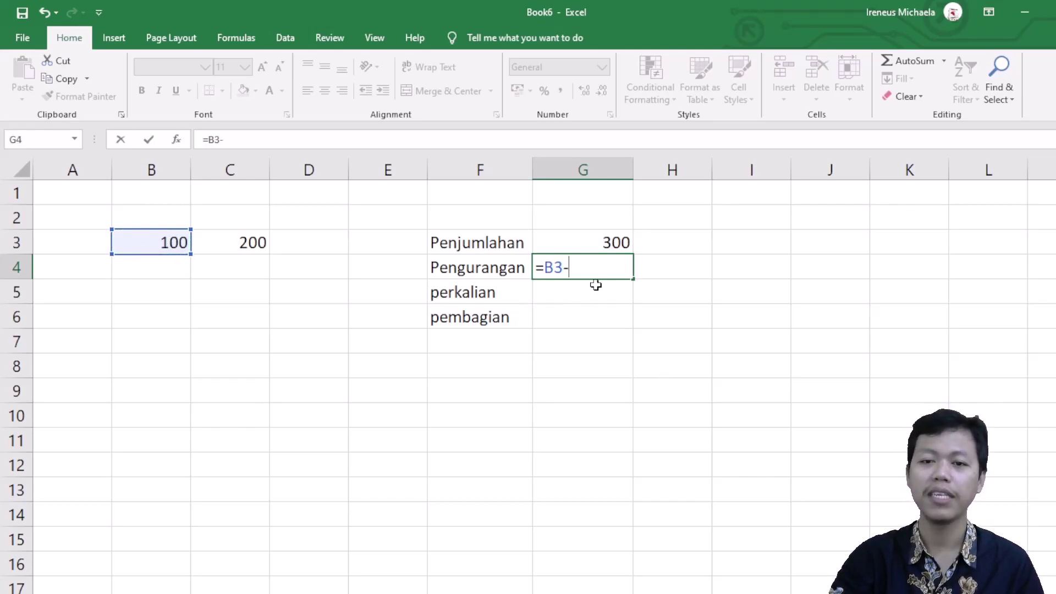
left_click(235, 239)
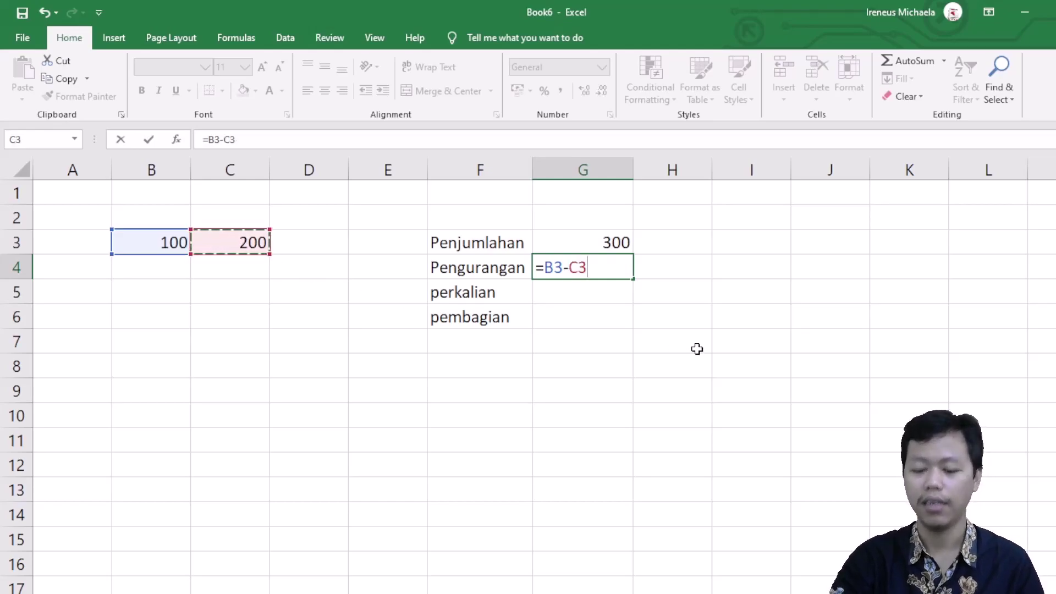
key("Return")
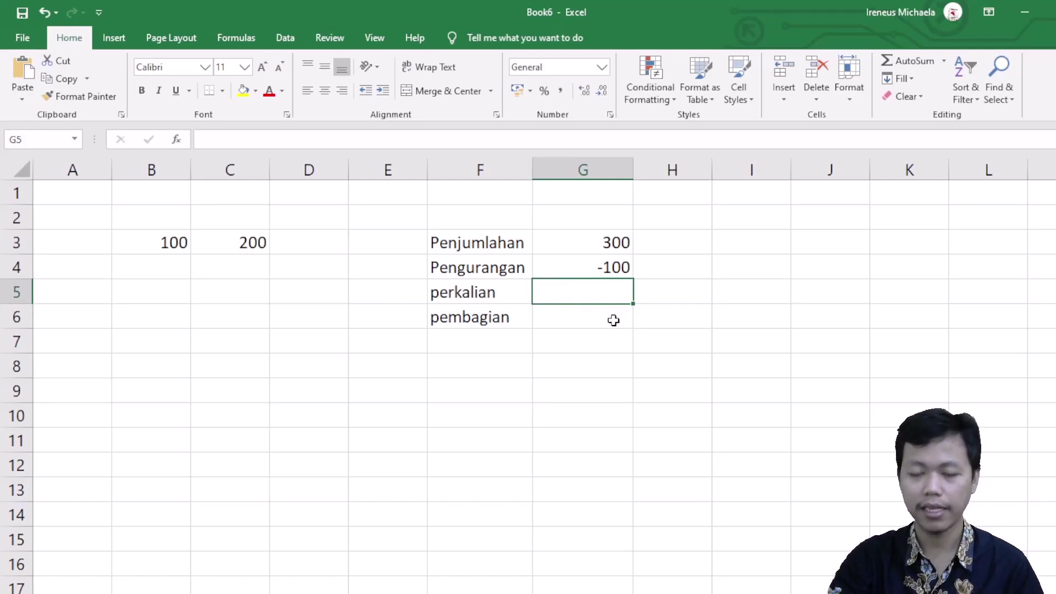
Step: Enter the multiplication formula =B3*C3 in cell G5 beside perkalian
type("=")
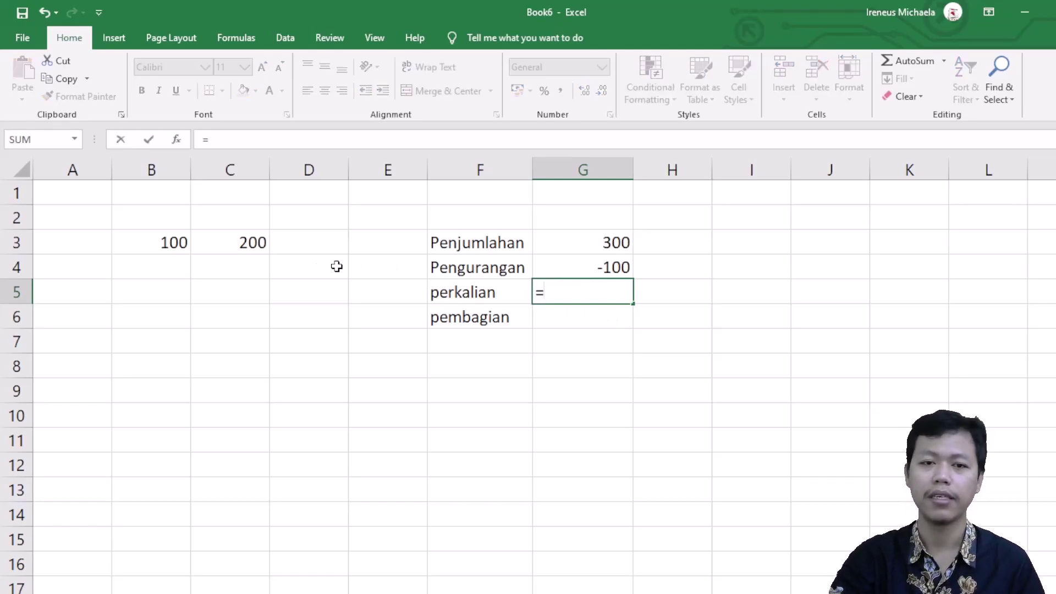
left_click(164, 240)
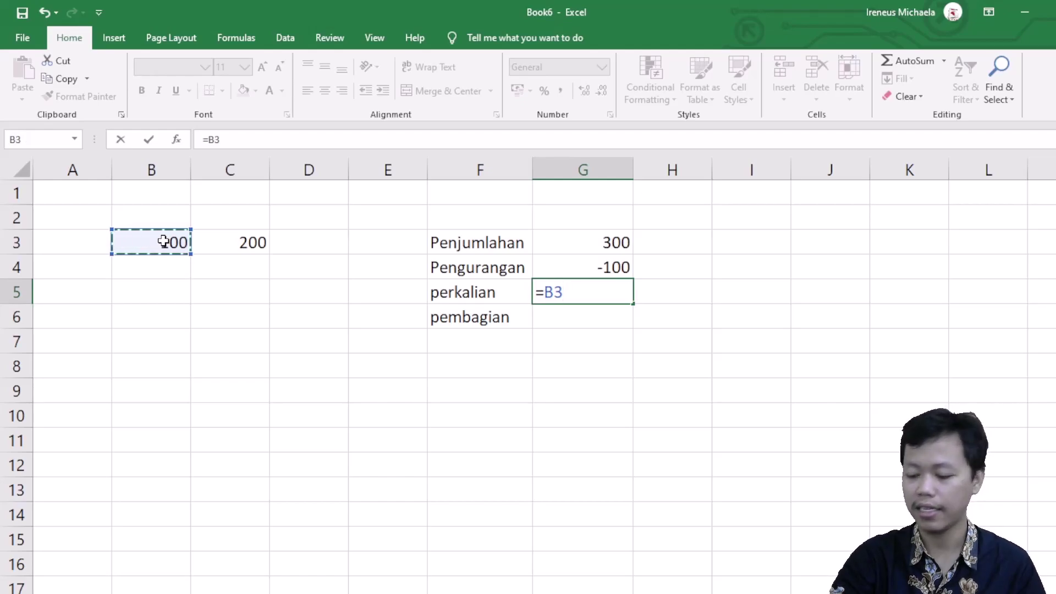
type("*")
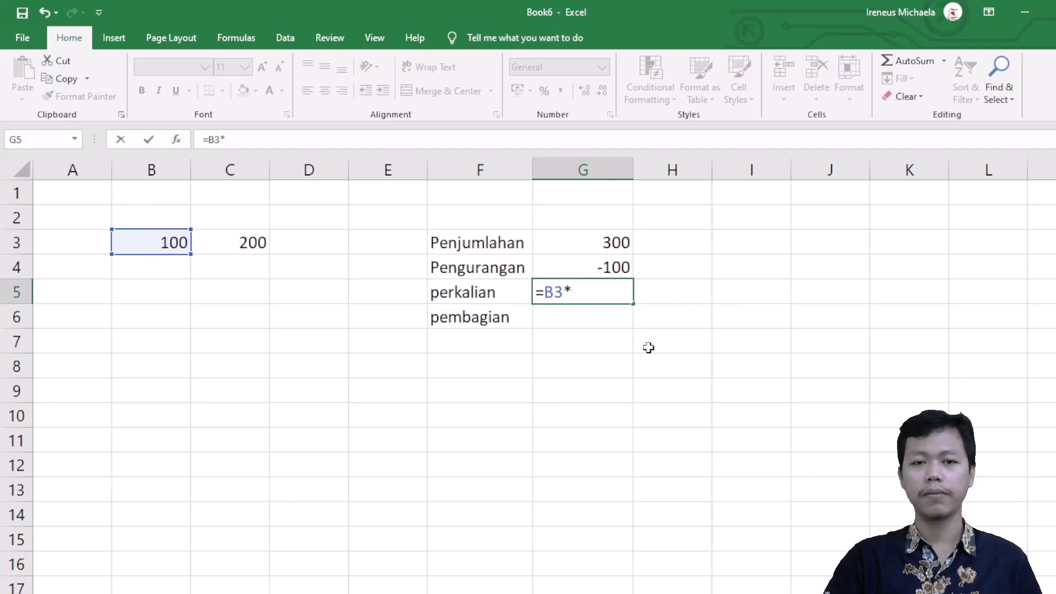
left_click(236, 243)
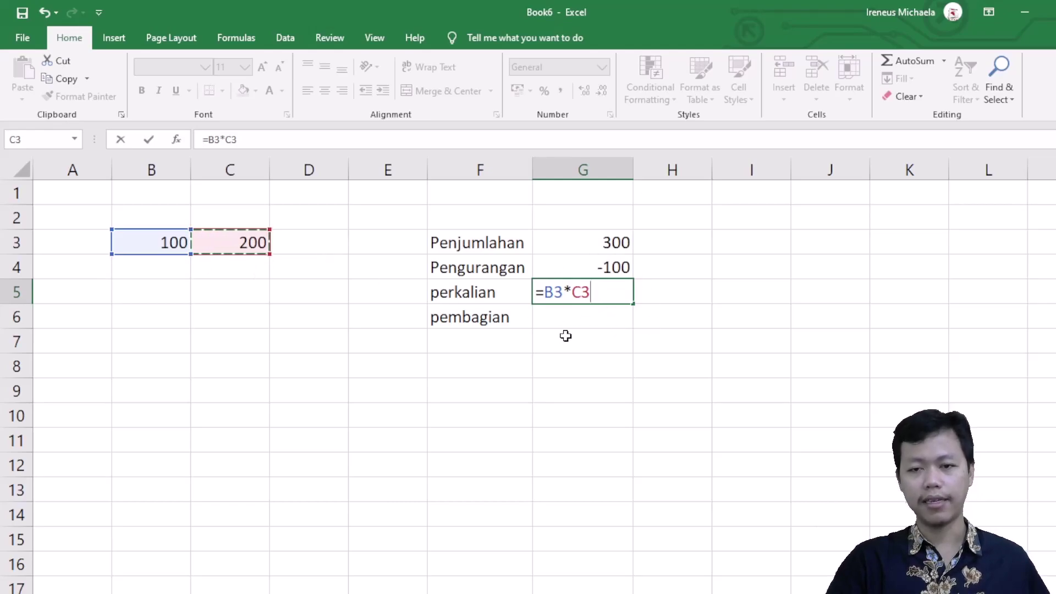
key("Return")
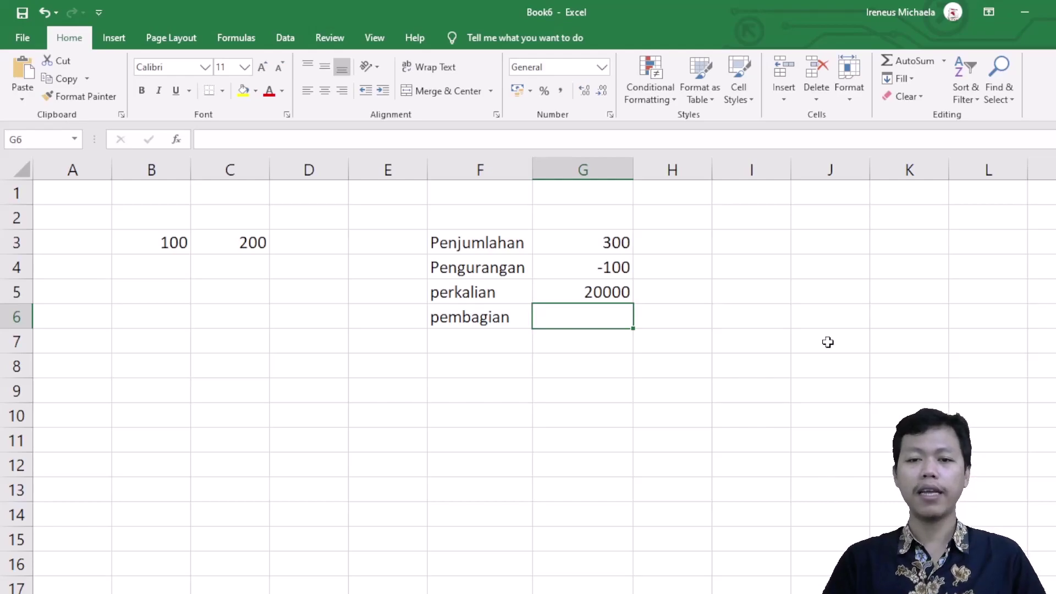
Step: Check the division symbol on the PowerPoint slide, then return to Excel and enter =B3/C3 in cell G6 beside pembagian
left_click(753, 589)
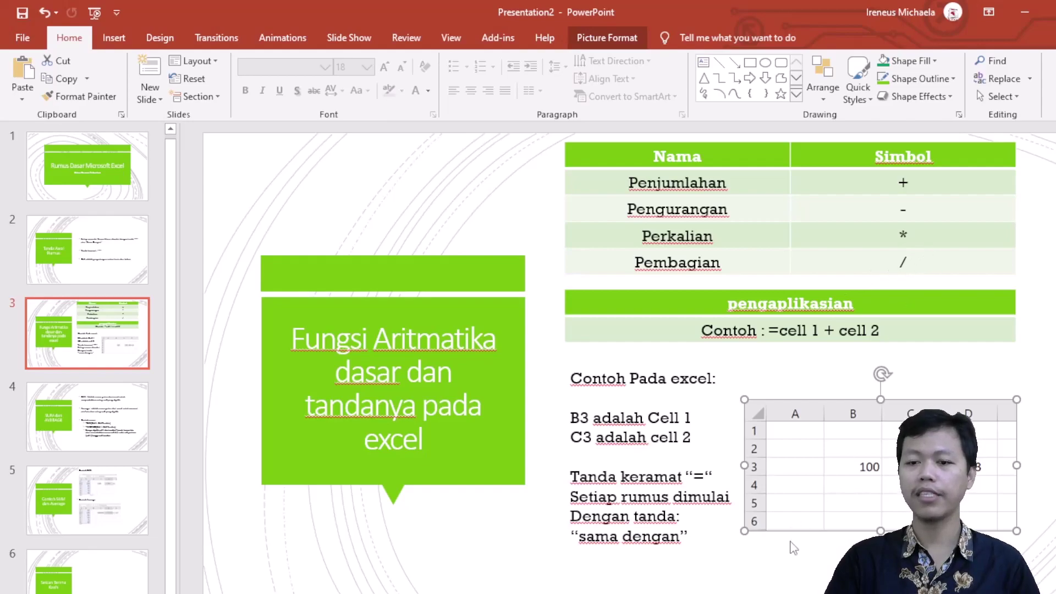
left_click(583, 575)
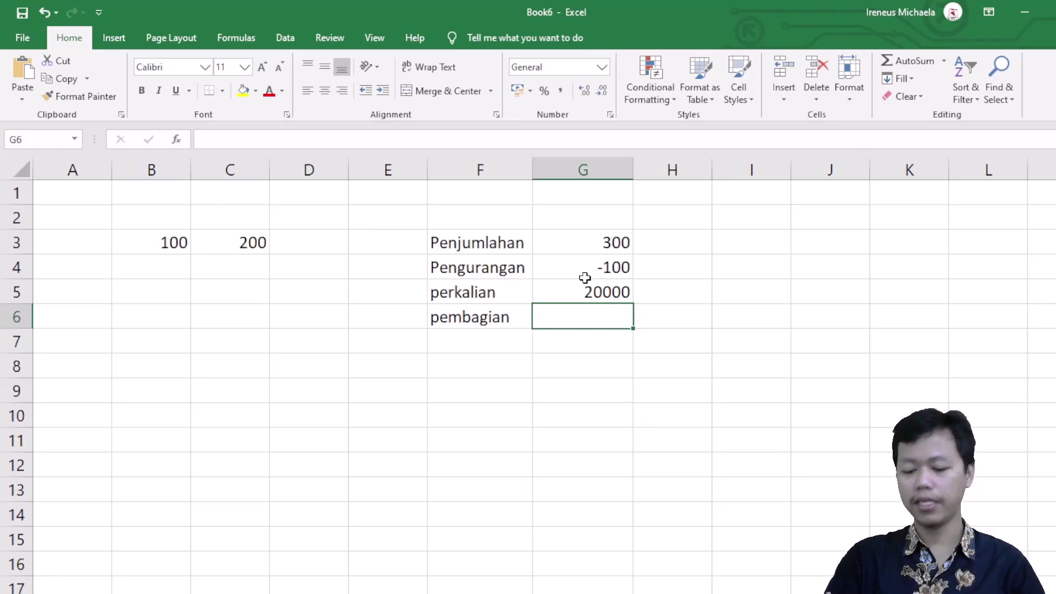
type("=")
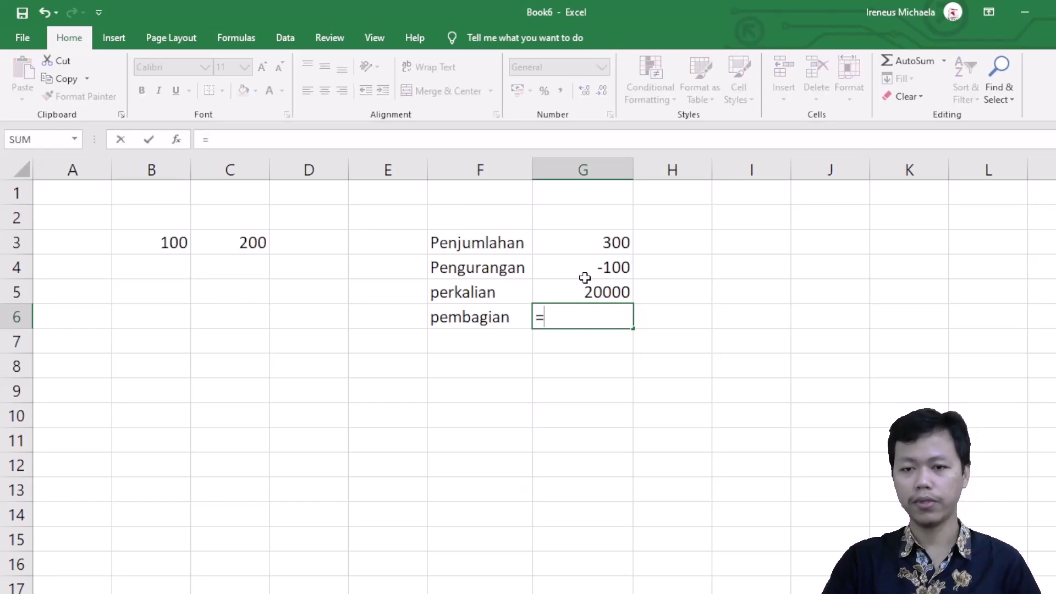
left_click(160, 242)
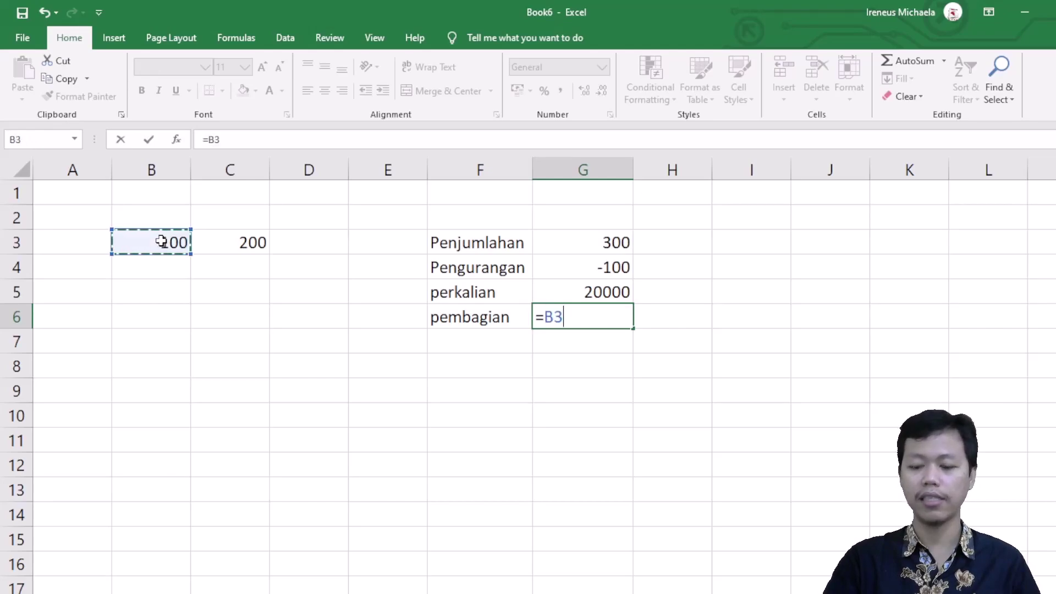
type("/")
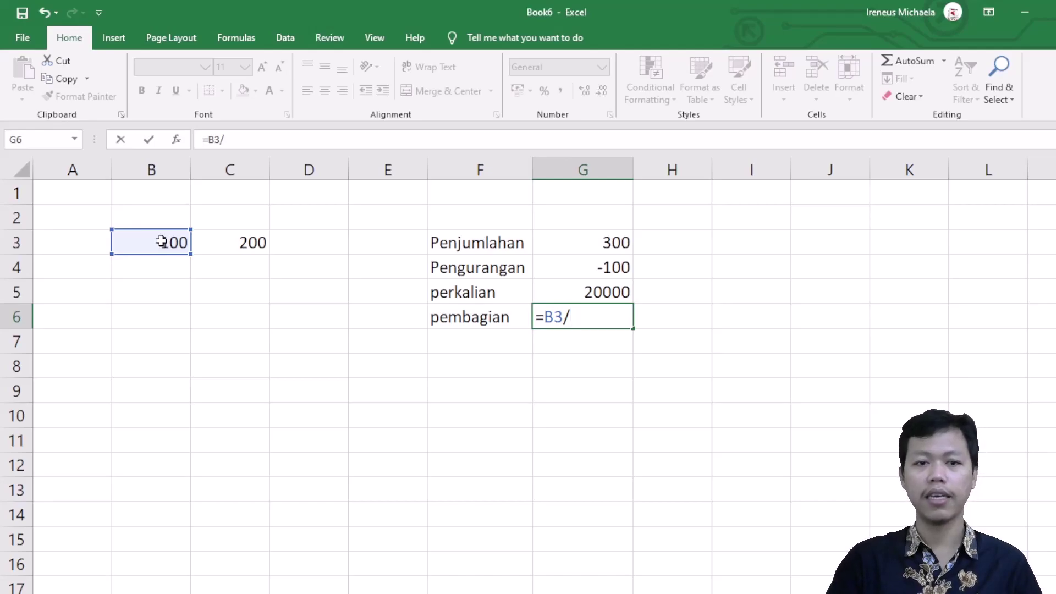
left_click(251, 244)
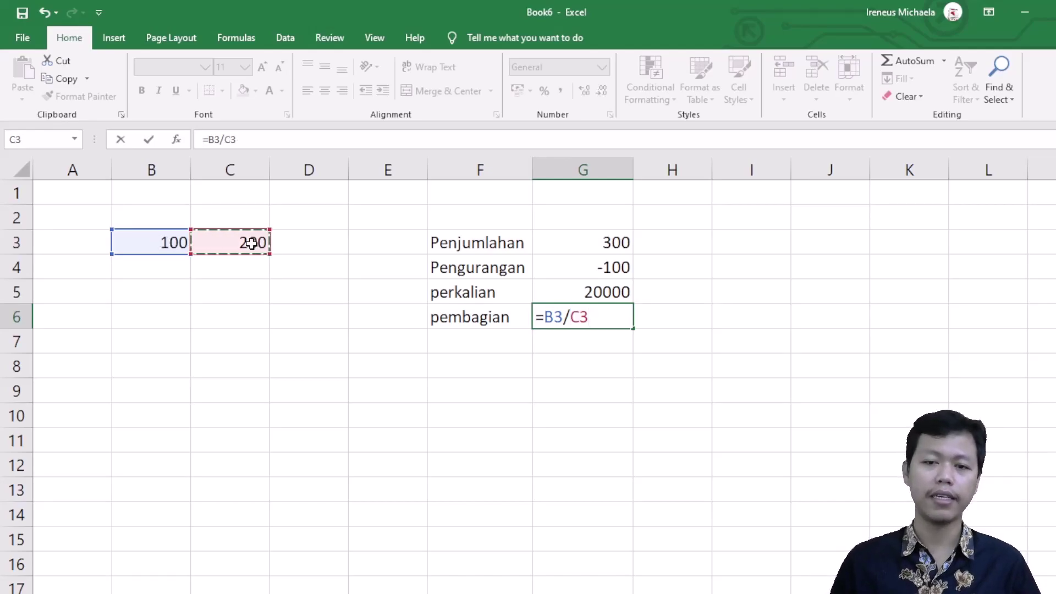
key("Return")
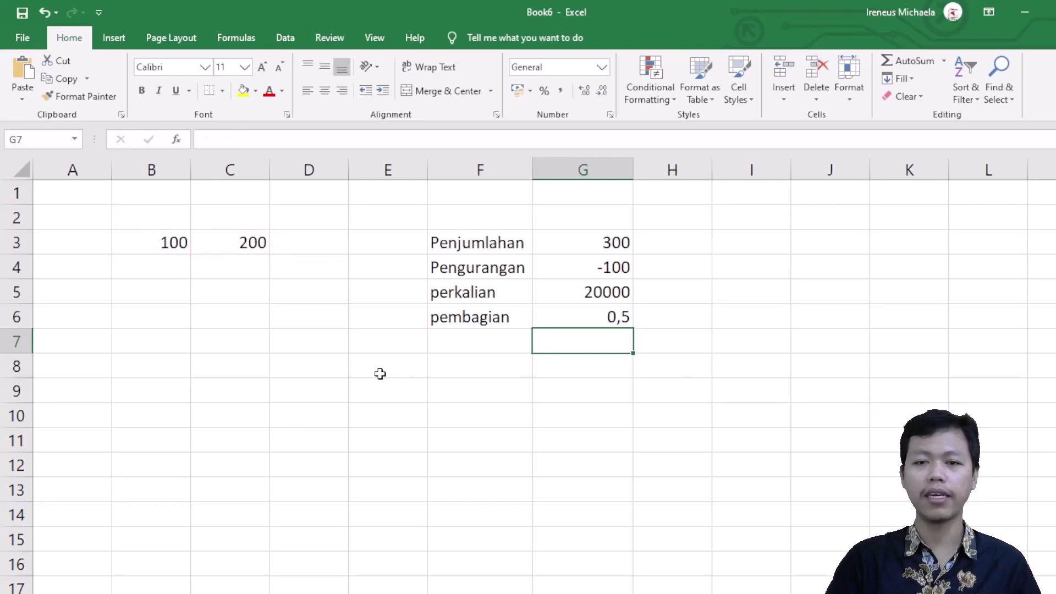
left_click(816, 323)
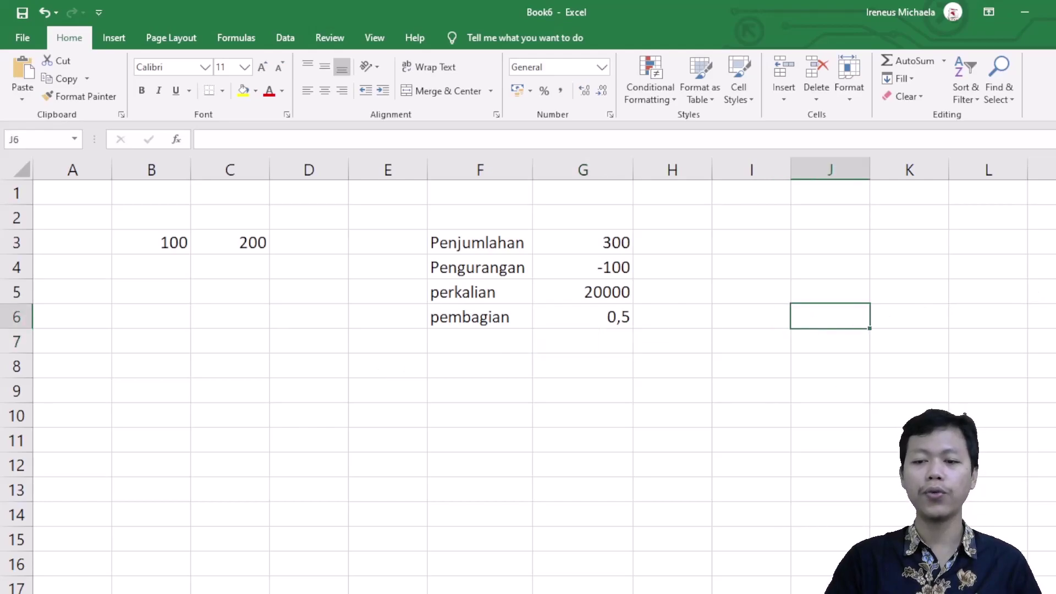
Step: Switch to the PowerPoint presentation and show slide 4 on SUM dan AVERAGE
key("alt+Tab")
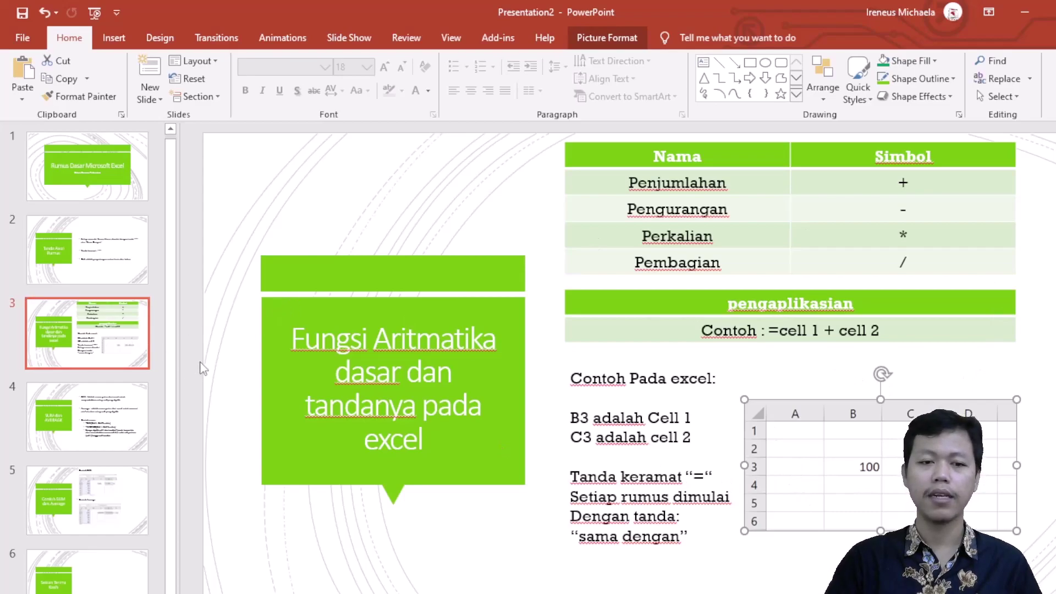
left_click(88, 417)
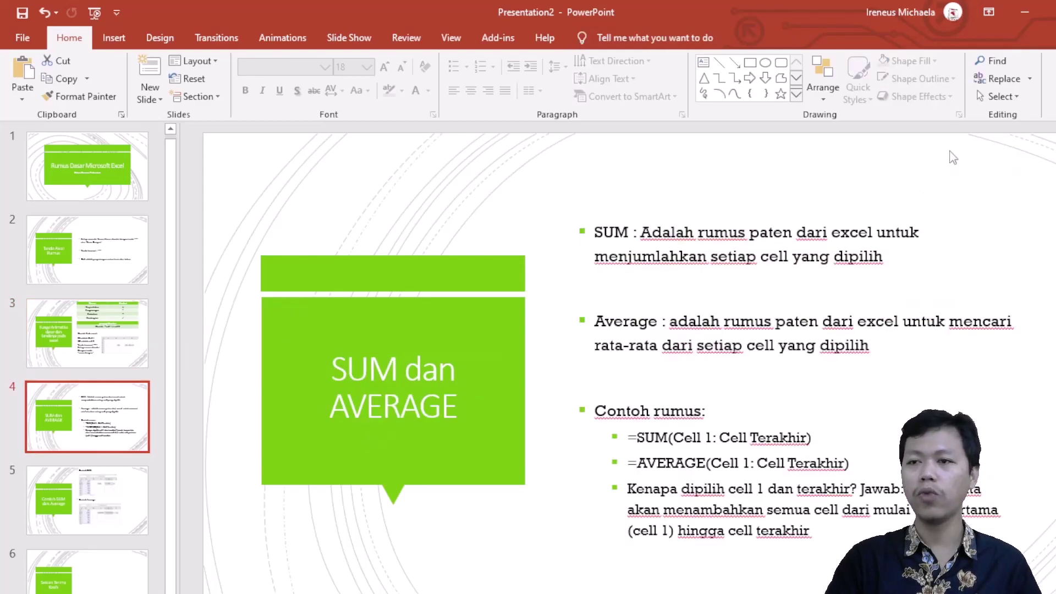
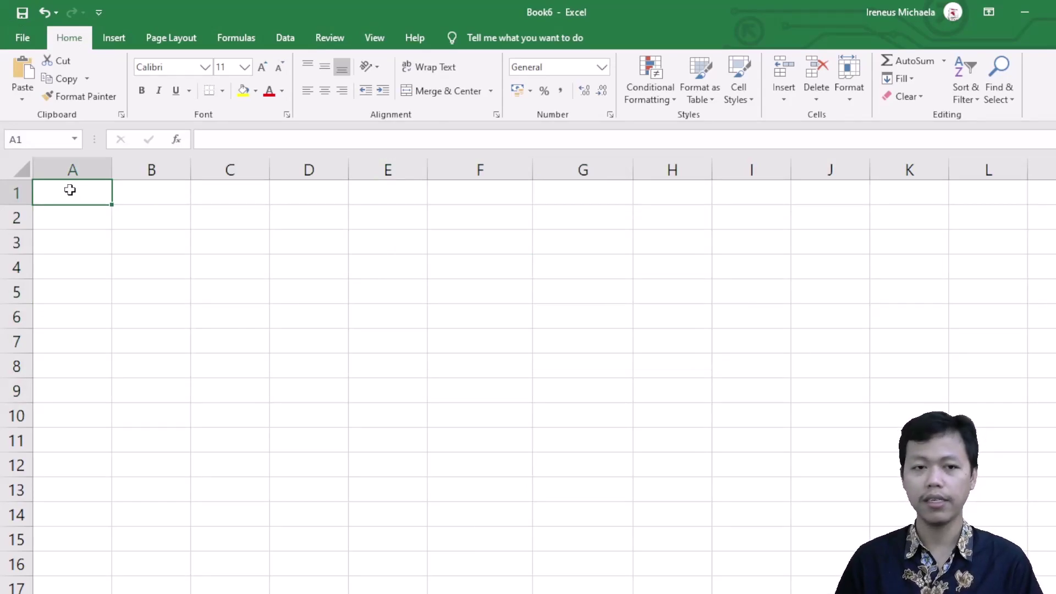
Step: Fill cells A1 to A7 with the numbers 100, 95, 97, 85, 87, 95 and 99
type("100")
key("Return")
type("95")
key("Return")
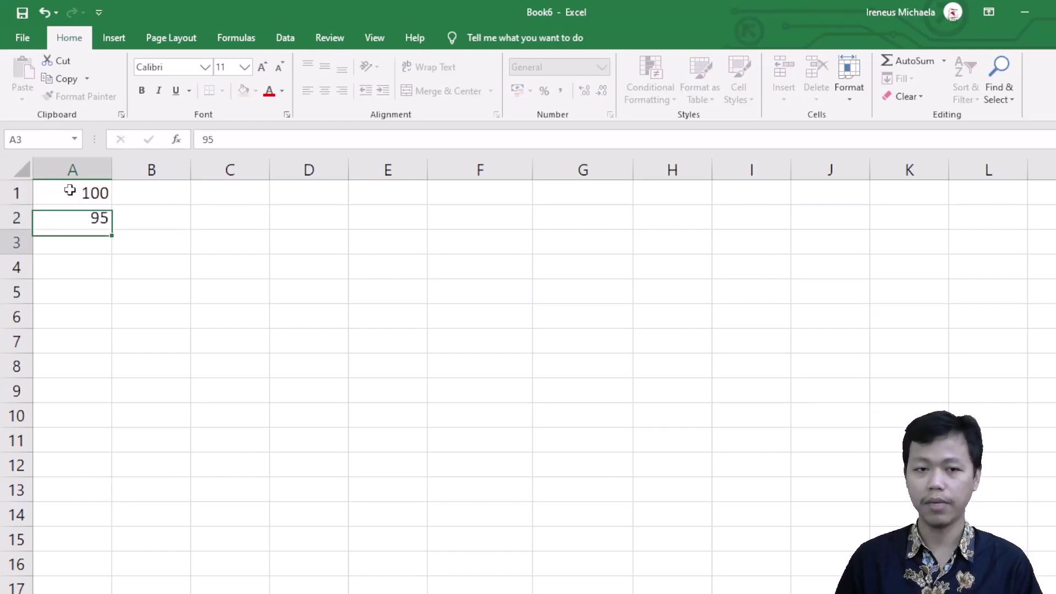
type("97")
key("Return")
type("8")
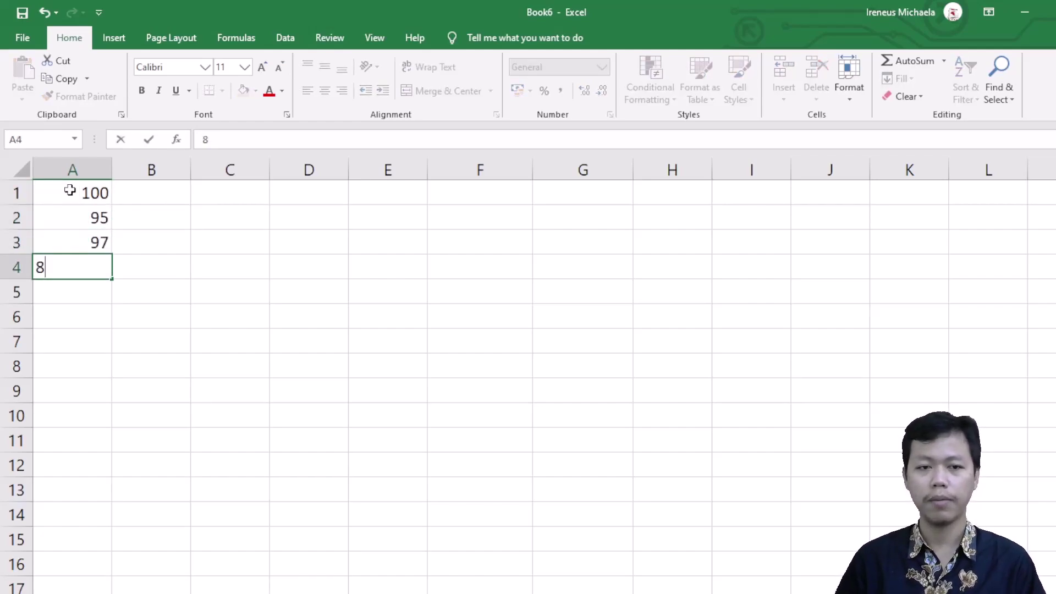
type("5")
key("Return")
type("87")
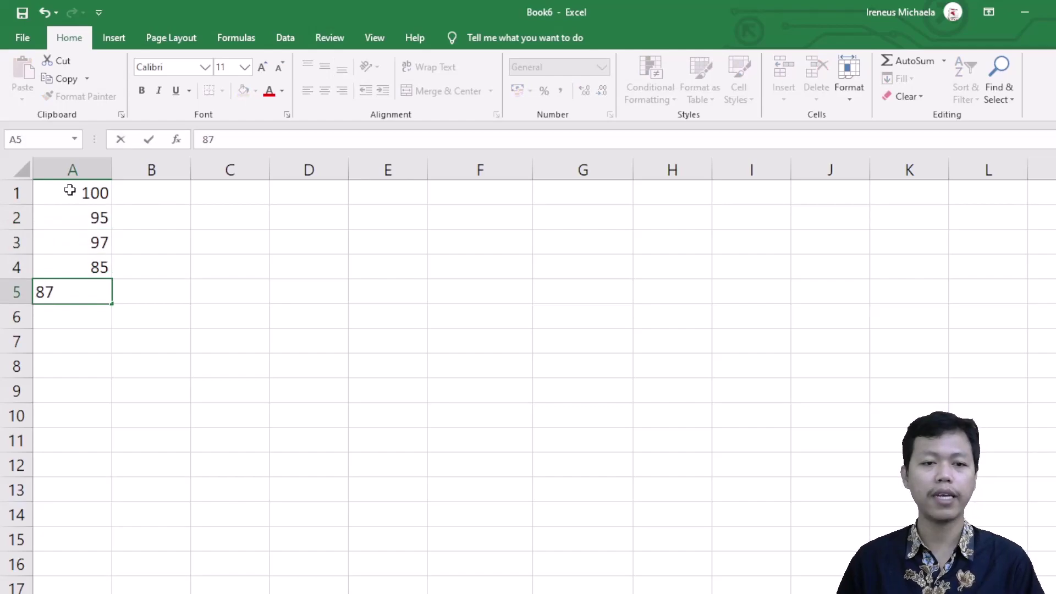
key("Return")
type("95")
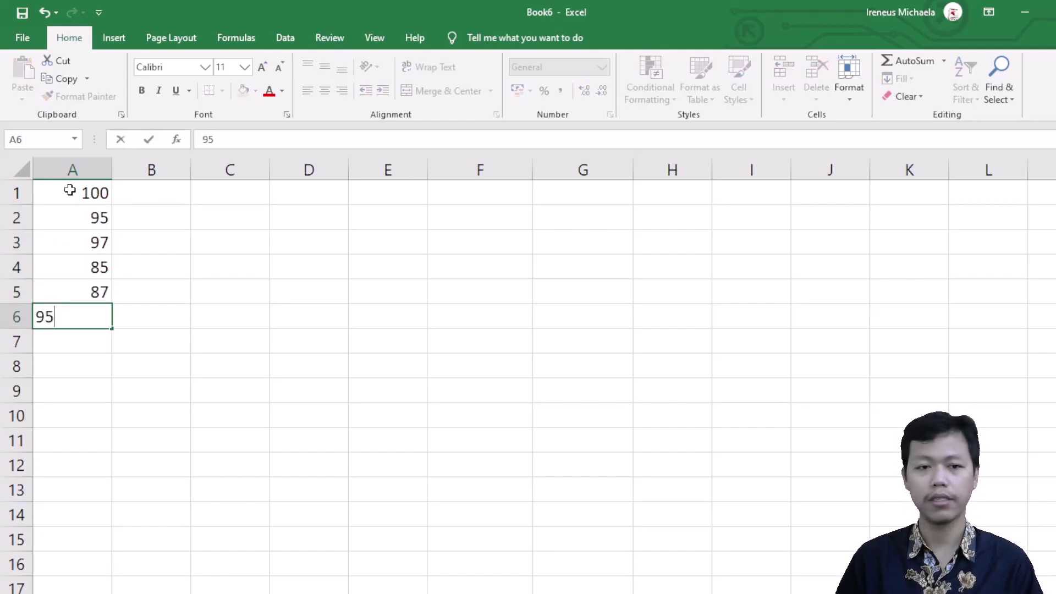
key("Return")
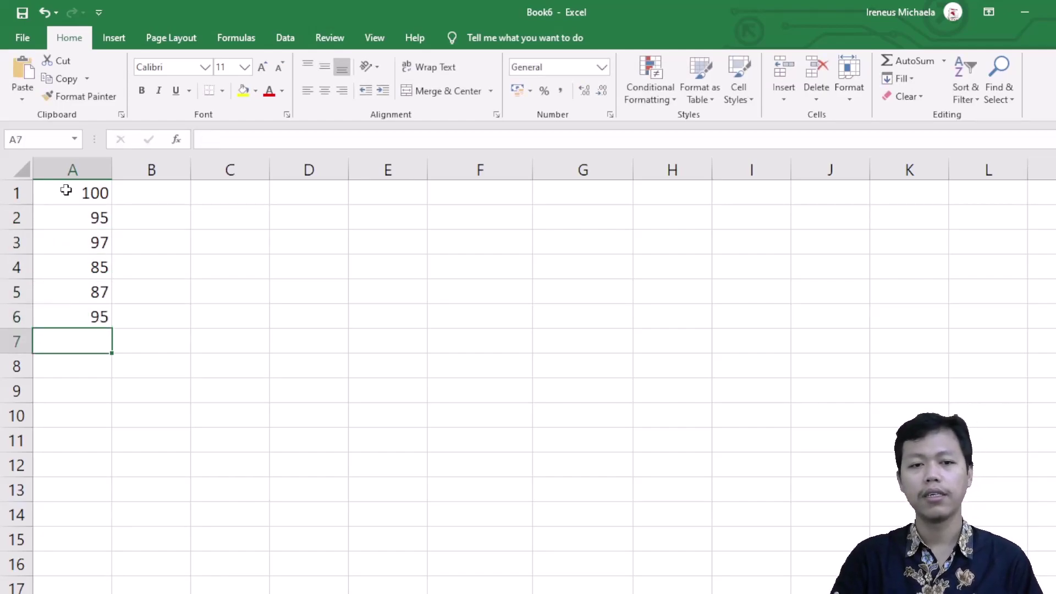
type("99")
key("Return")
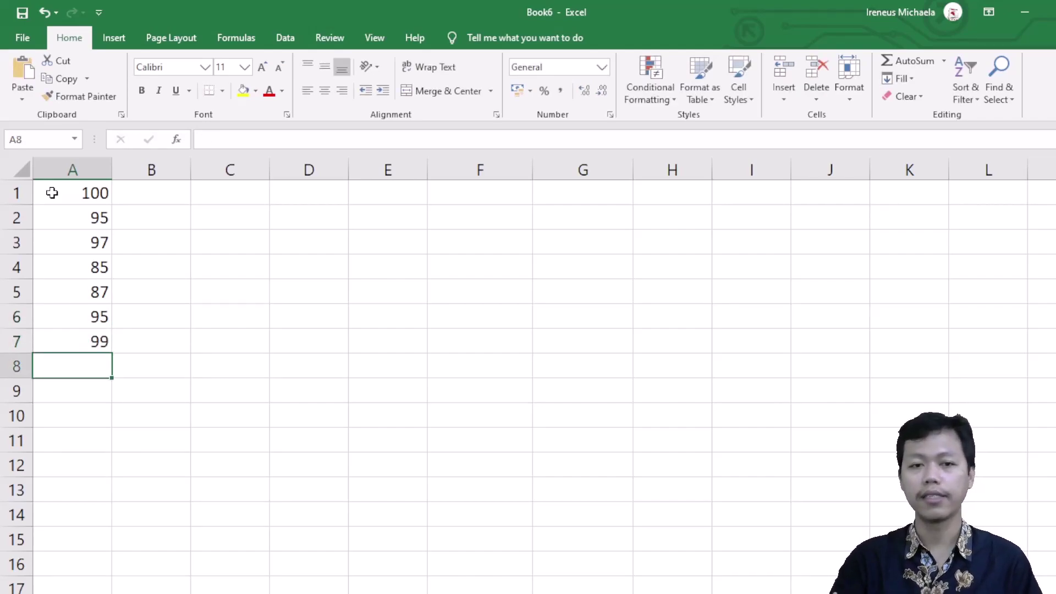
Step: Enter the label SUM in cell C2 and the label AVERGAE in cell C4
left_click(233, 218)
type("SUM")
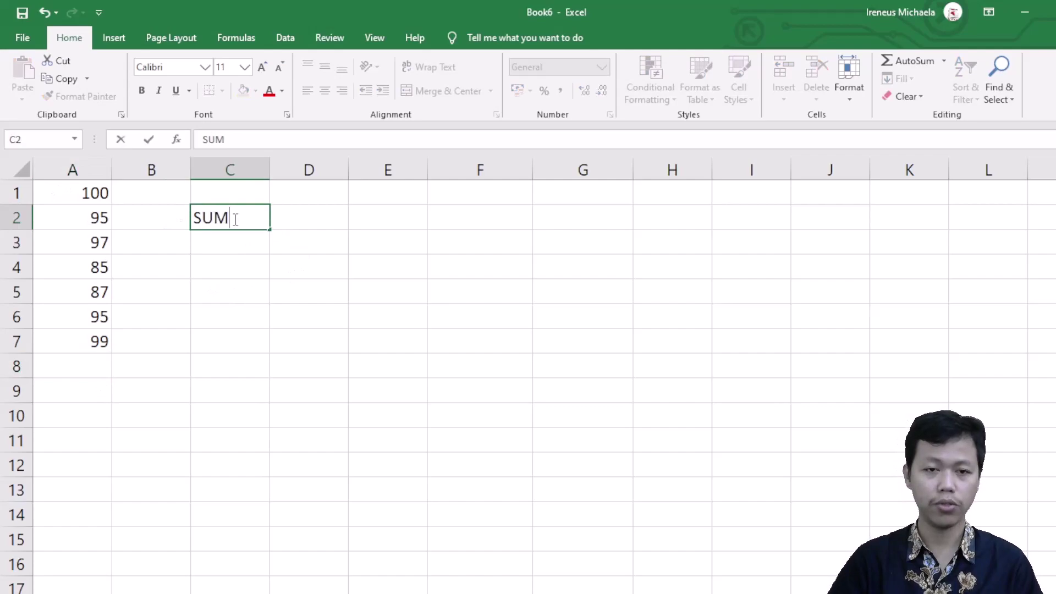
key("Return")
key("Return")
type("AVERGAE")
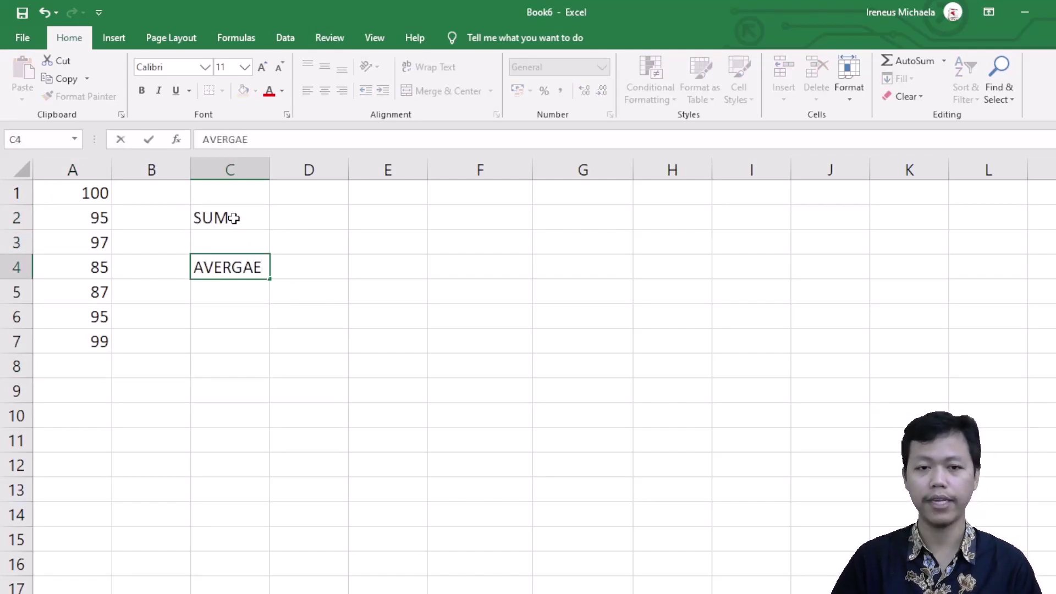
key("Return")
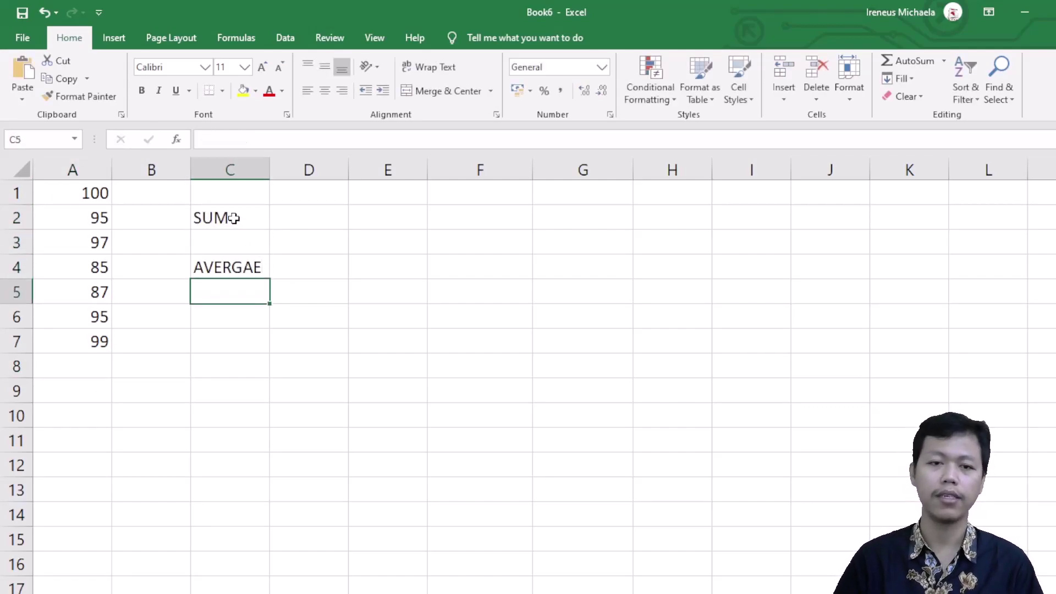
key("Up")
key("Up")
key("Up")
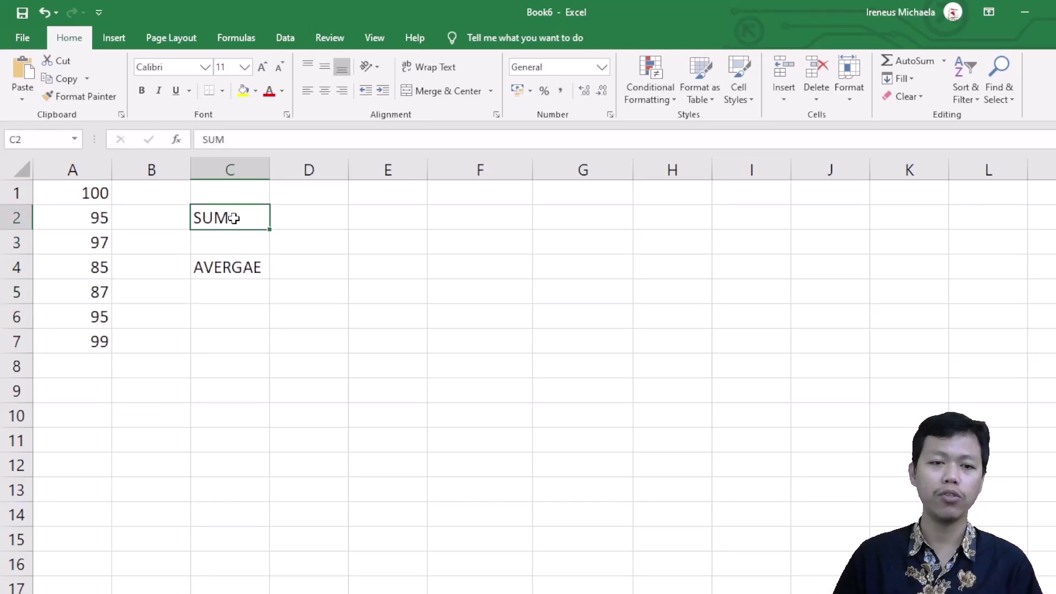
left_click_drag(102, 192, 93, 340)
left_click(230, 267)
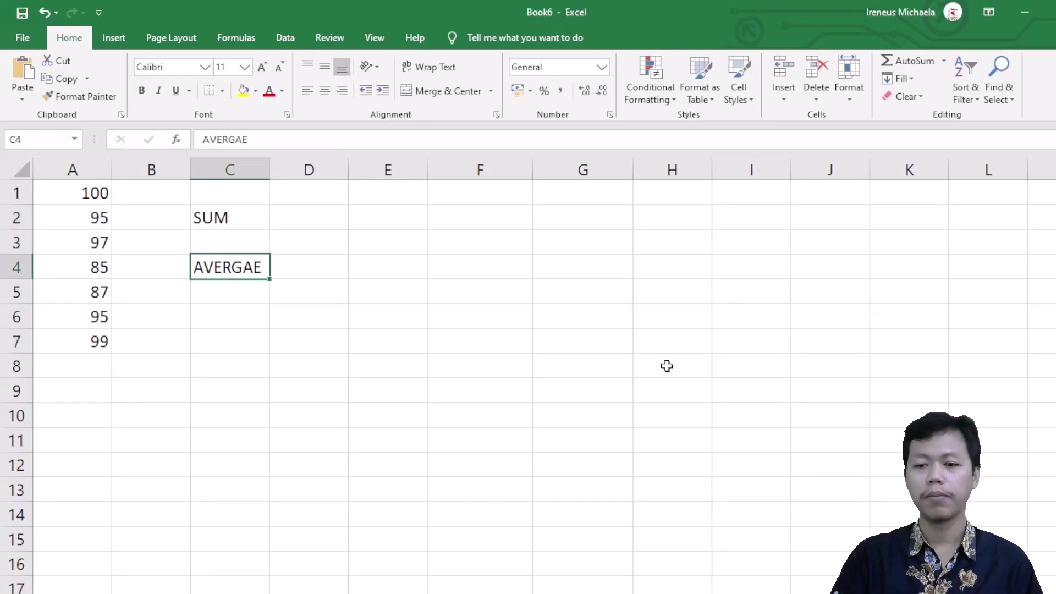
left_click(351, 207)
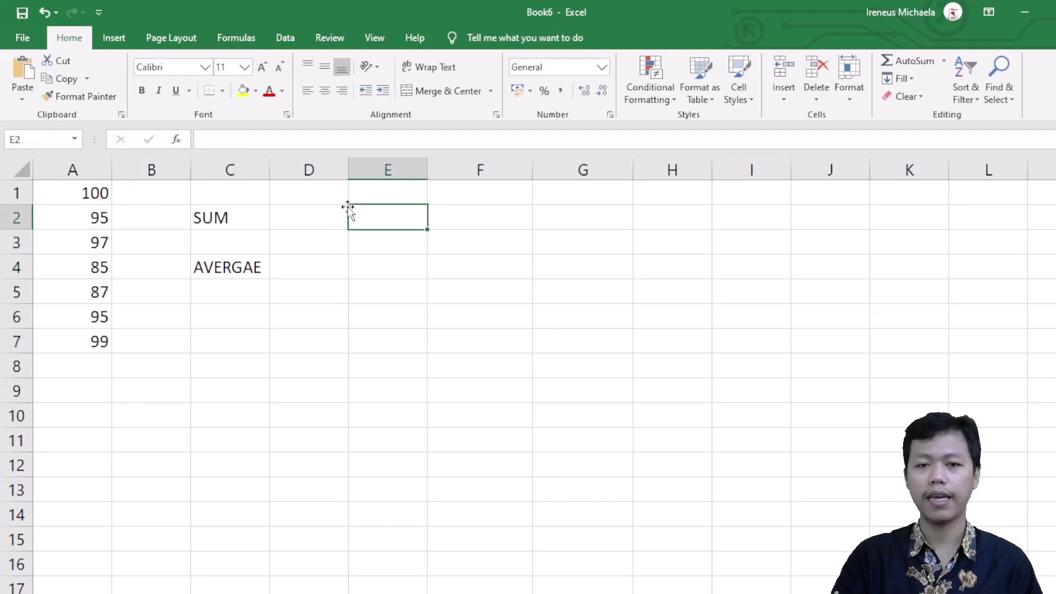
left_click(347, 208)
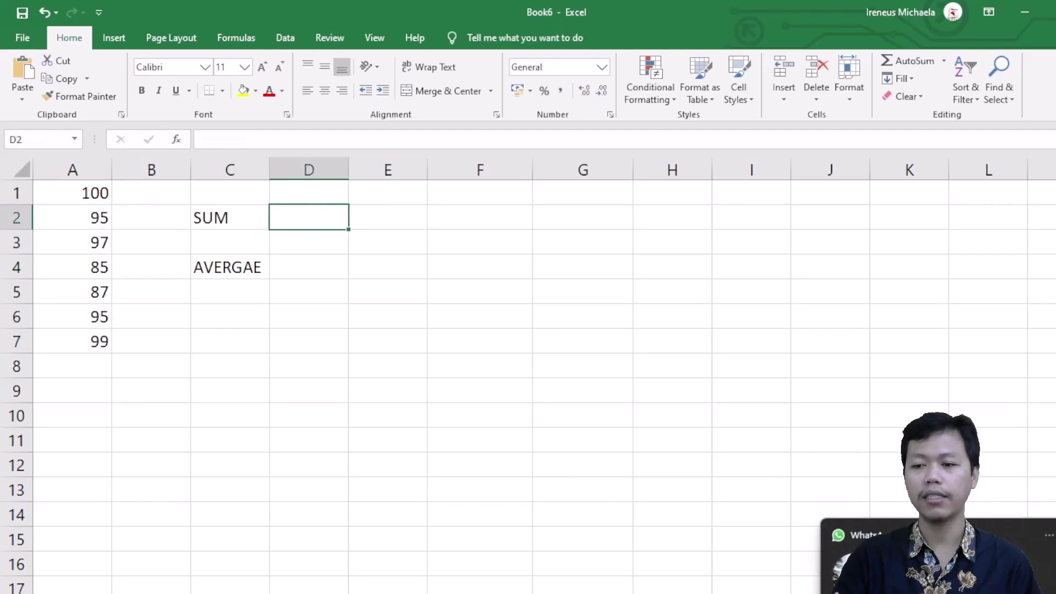
left_click(365, 243)
Step: Enter the formula =SUM(A1:A7) in cell D2 beside the SUM label
left_click(318, 223)
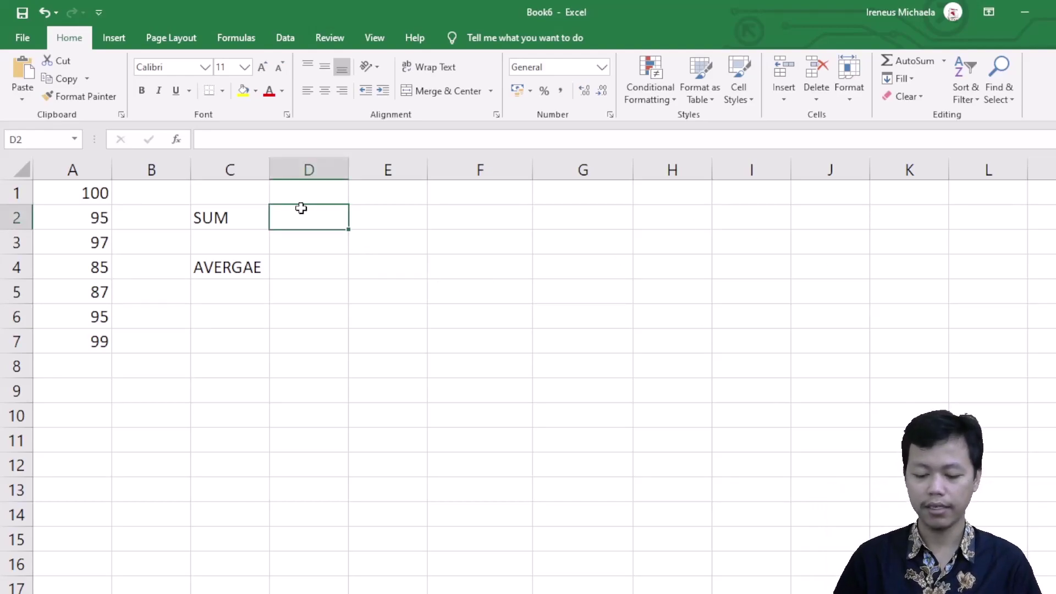
type("=")
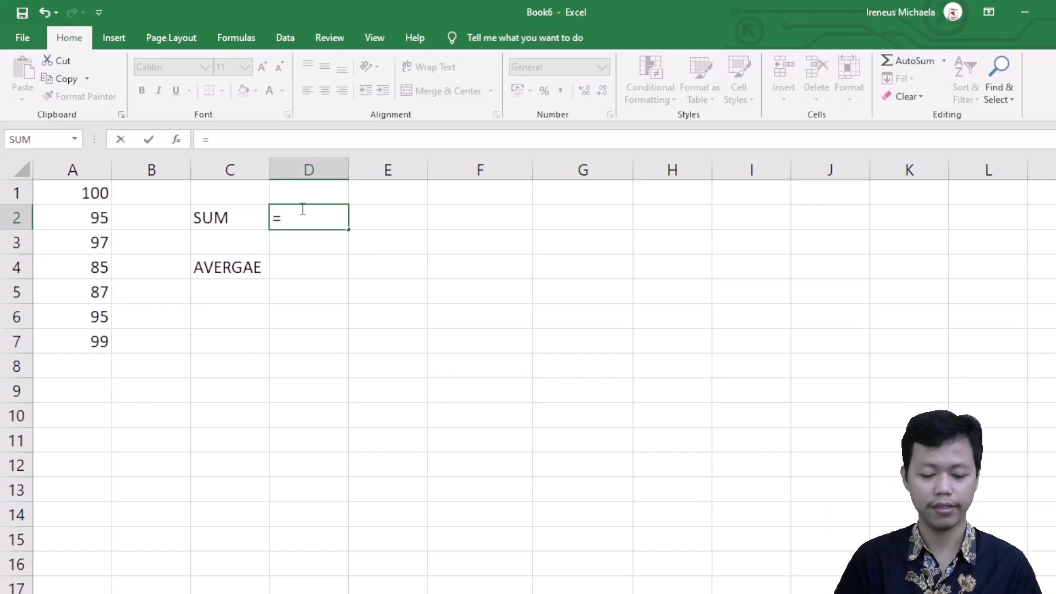
type("SUM")
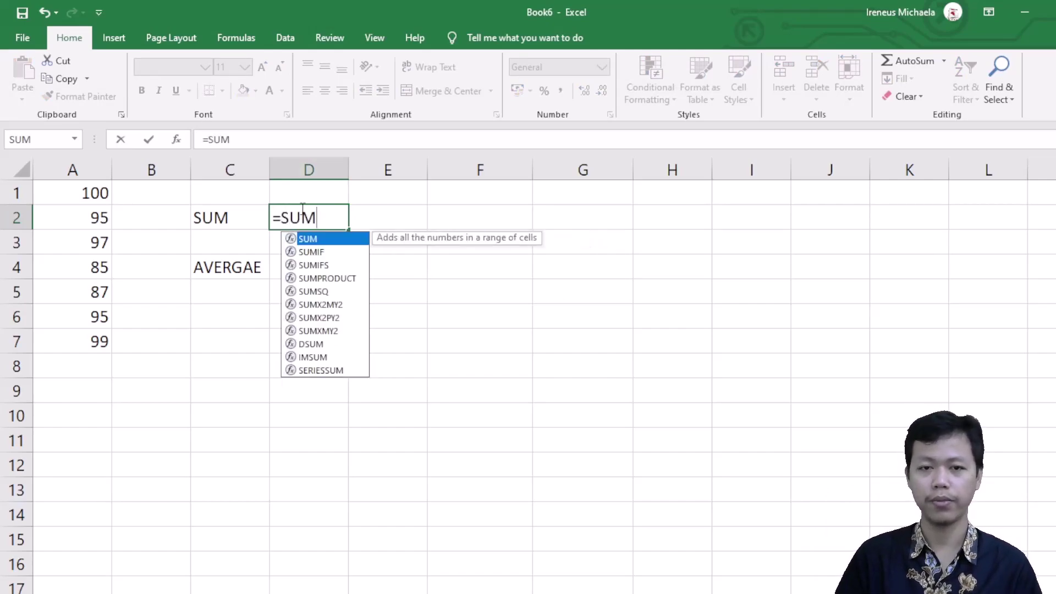
type("(")
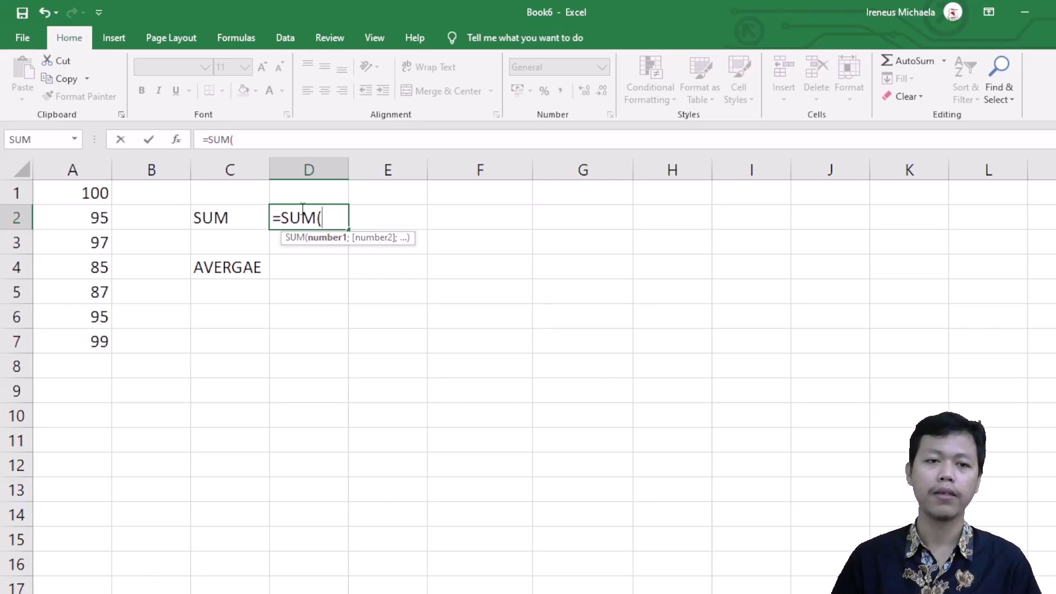
left_click(83, 192)
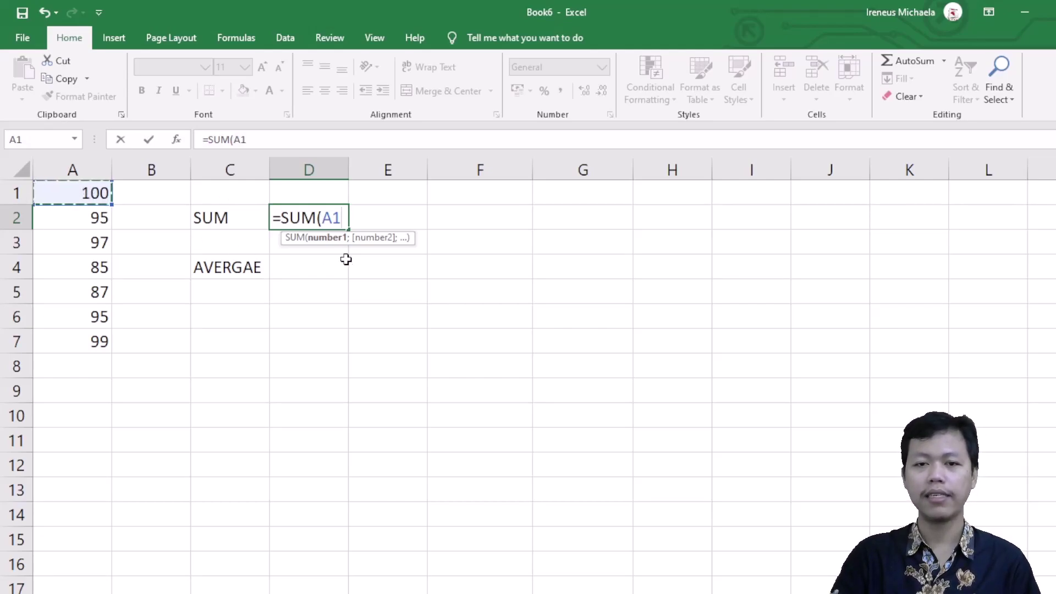
type(":")
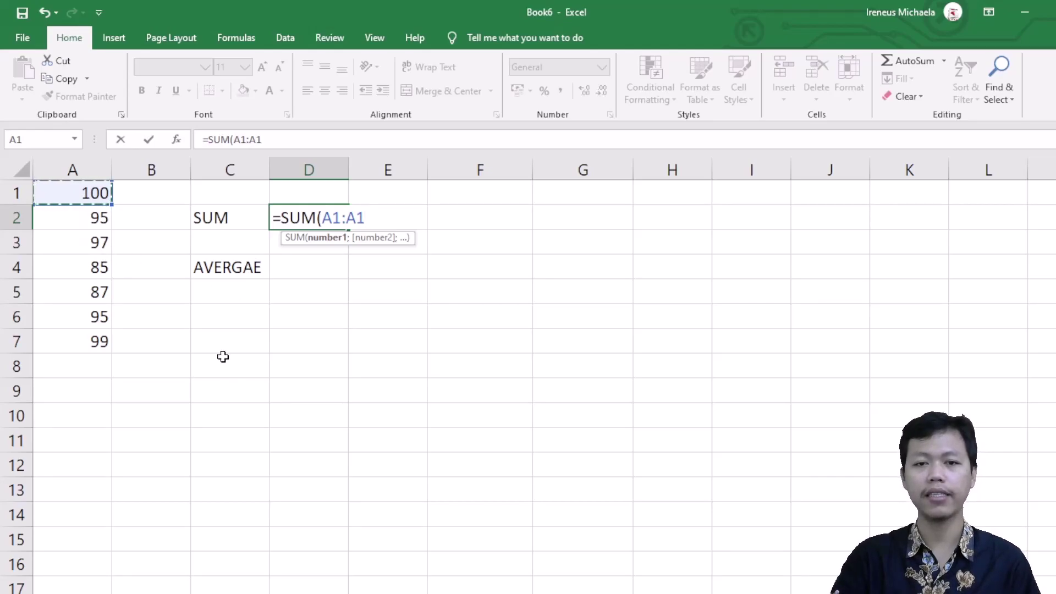
left_click(71, 339)
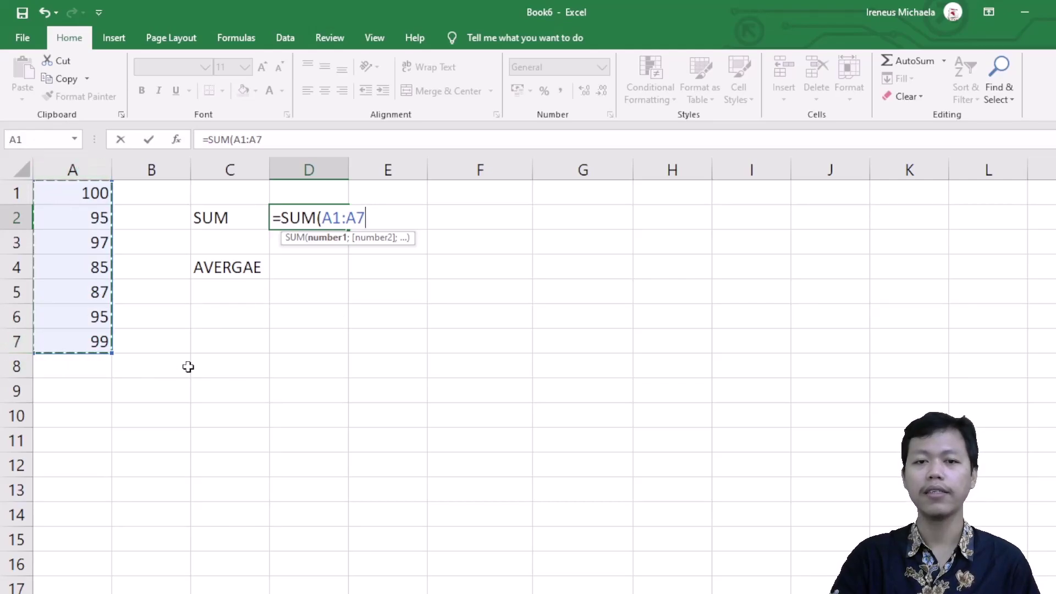
type(")")
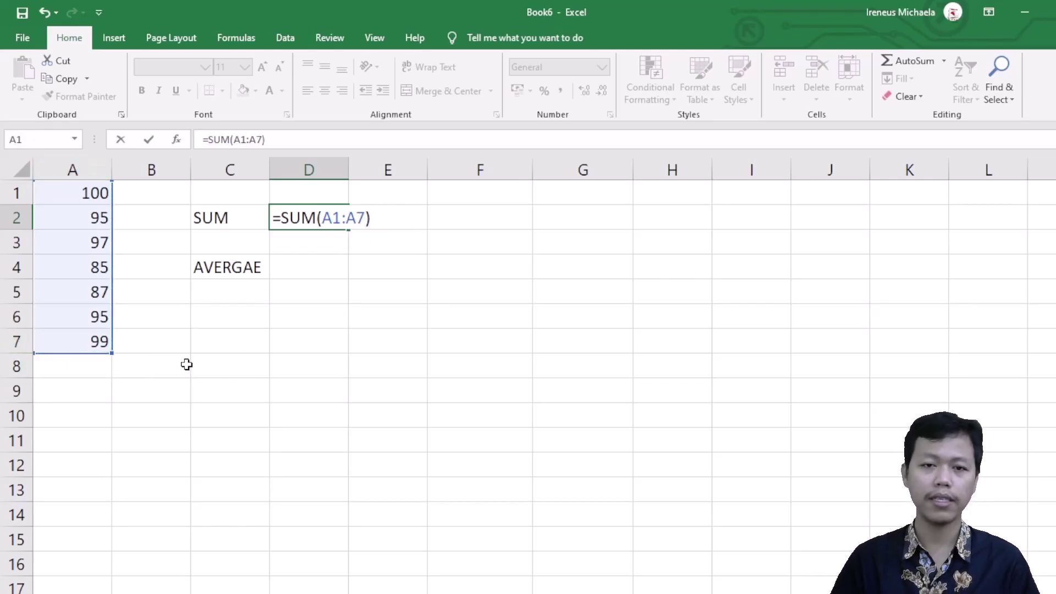
key("Return")
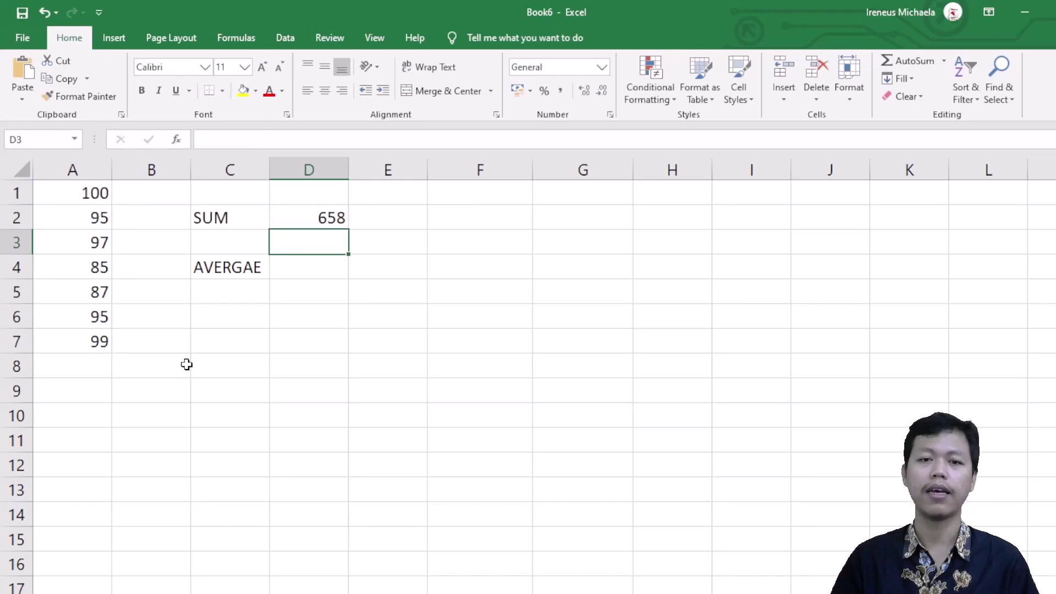
Step: Review the number range A1:A7 and the SUM formula in cell D2
left_click_drag(87, 190, 98, 340)
left_click(308, 221)
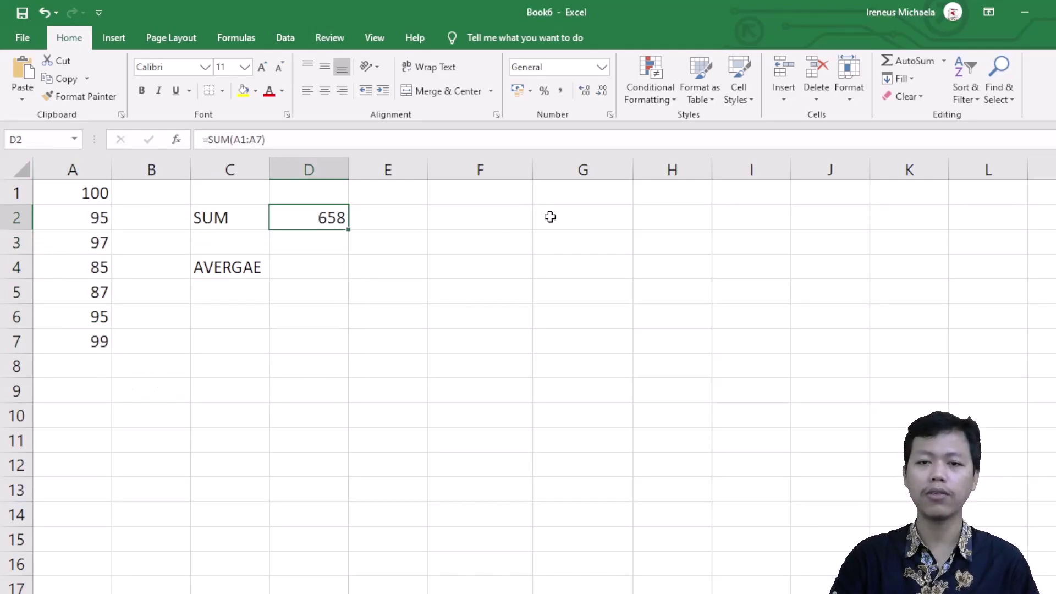
left_click(506, 221)
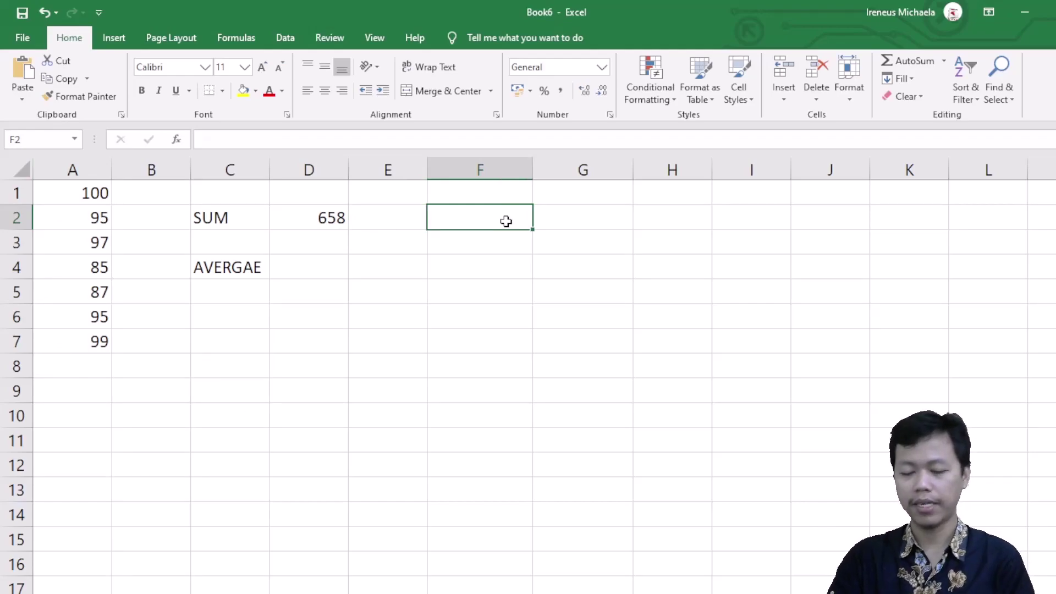
Step: Enter the formula =A1+A2+A3+A4+A5+A6+A7 in cell F2 to add the numbers with individual cell references
type("=")
left_click(85, 192)
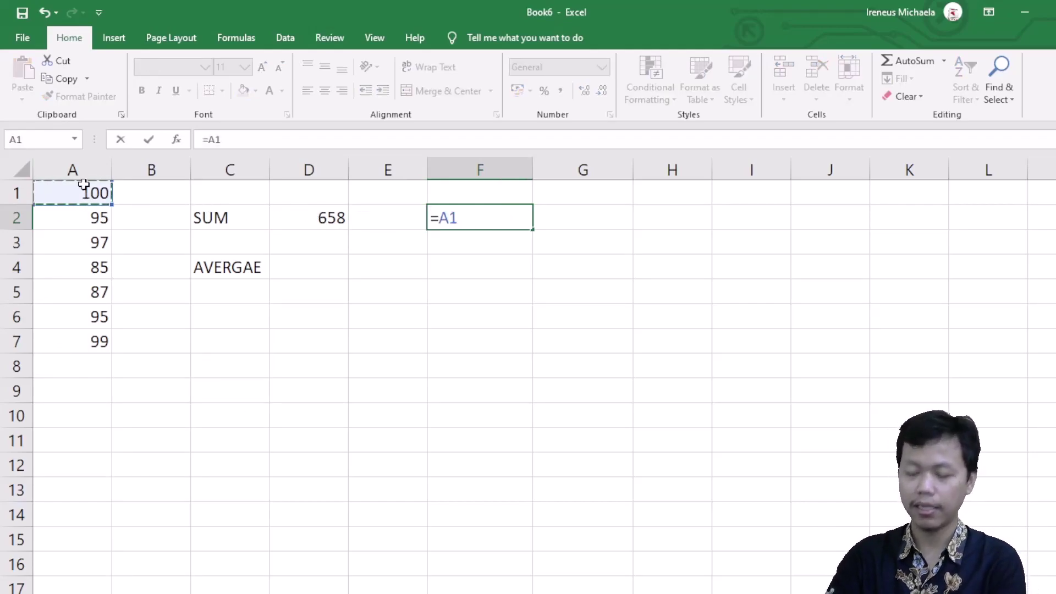
type("+")
left_click(77, 219)
type("+")
left_click(92, 245)
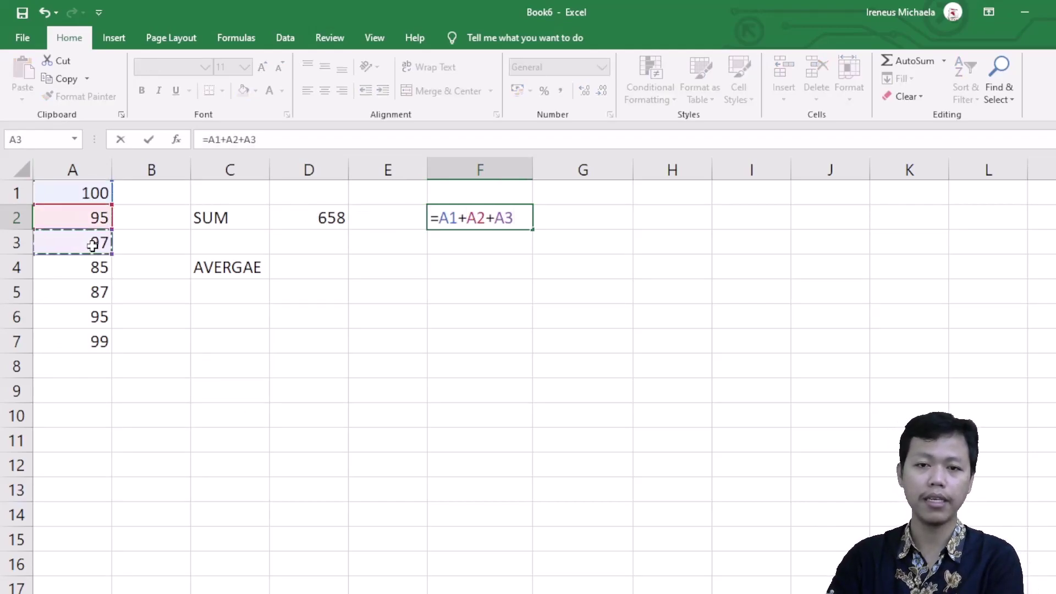
type("+")
left_click(88, 268)
type("+")
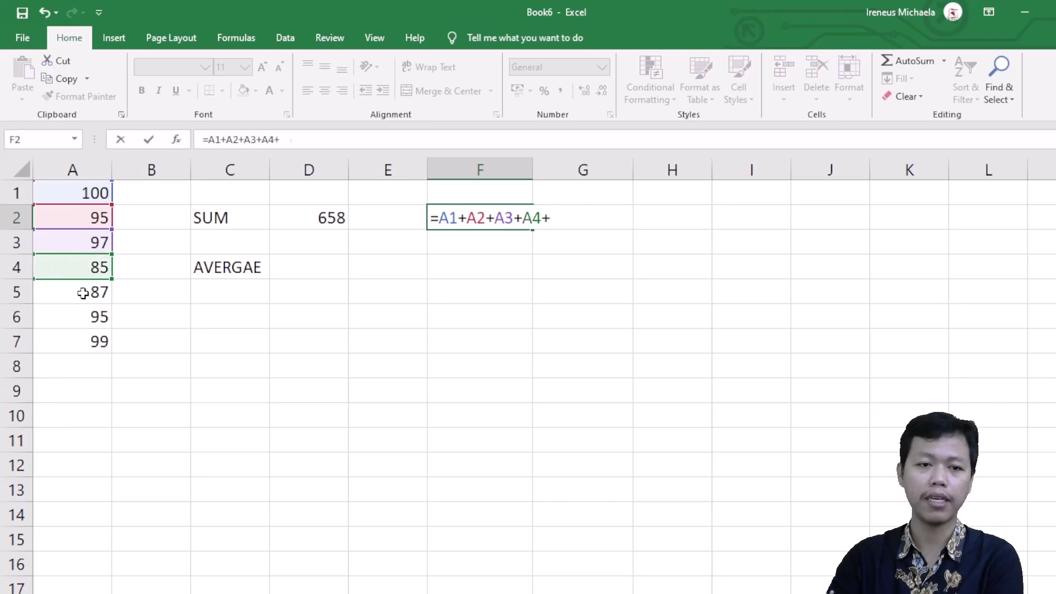
left_click(82, 293)
type("+")
left_click(87, 316)
type("+")
left_click(81, 339)
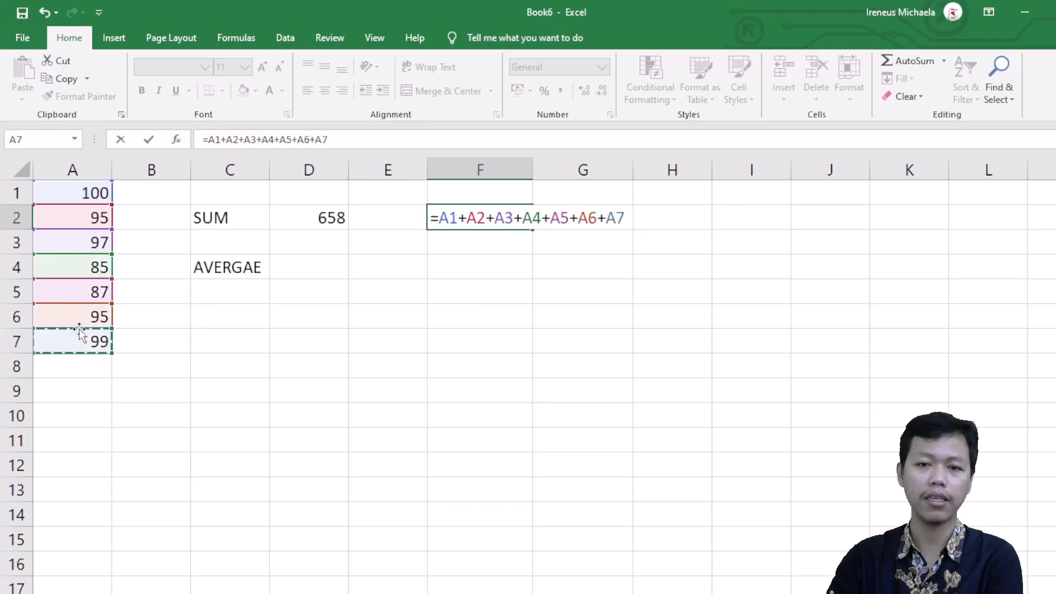
key("Return")
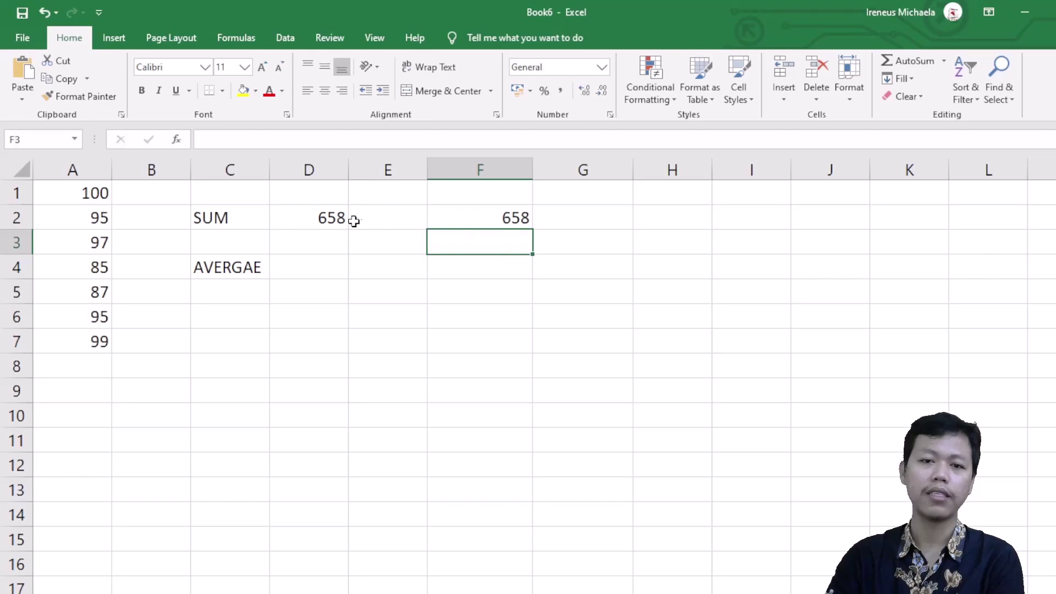
Step: Try to replace the formula in cell F2 with the reference =D2, and undo the replacement
left_click(496, 209)
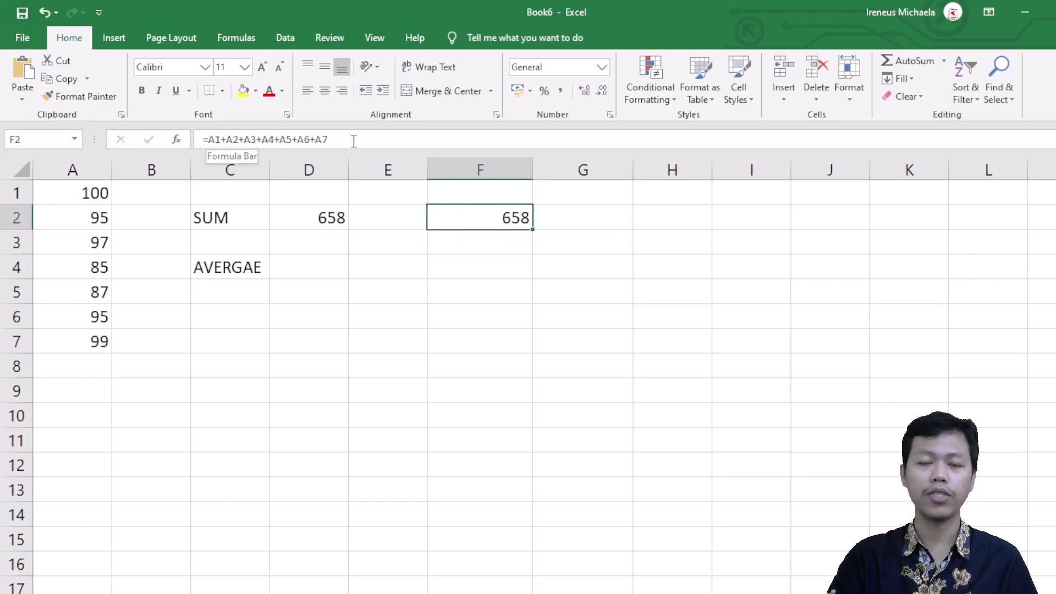
left_click_drag(354, 141, 172, 145)
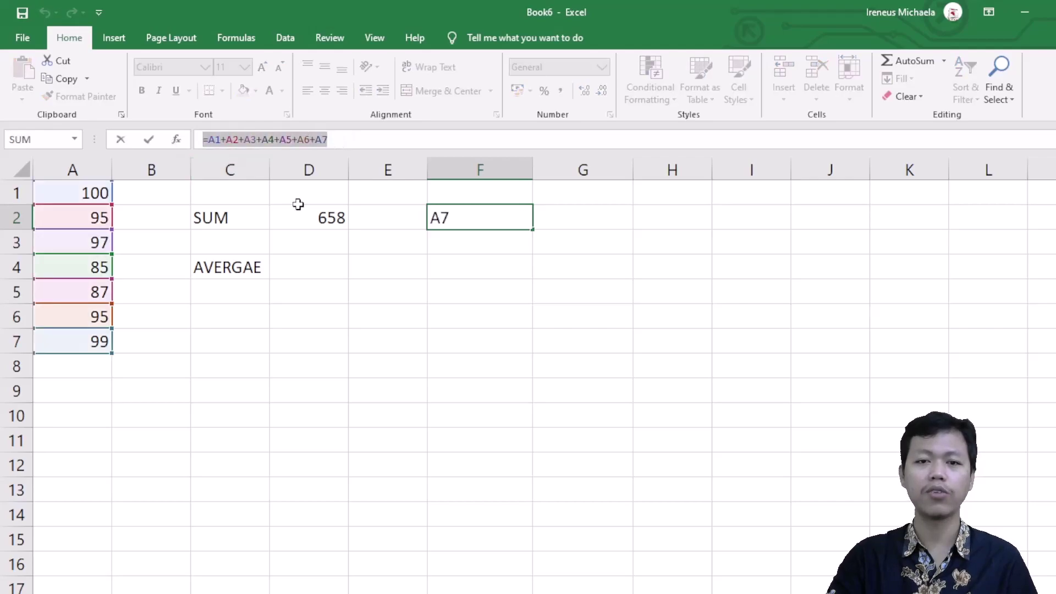
type("=")
left_click(338, 221)
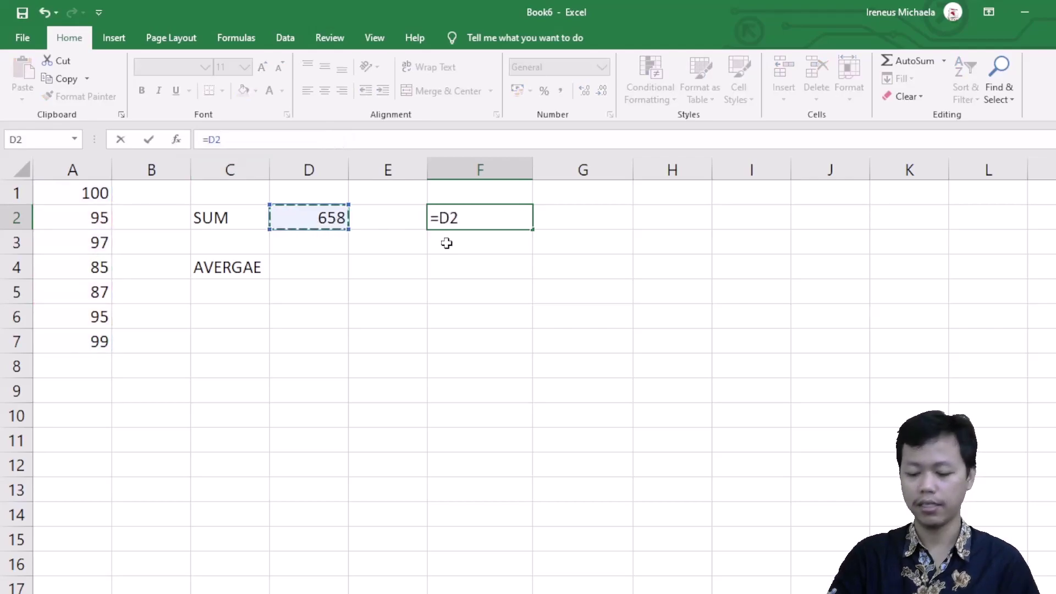
key("Return")
key("Up")
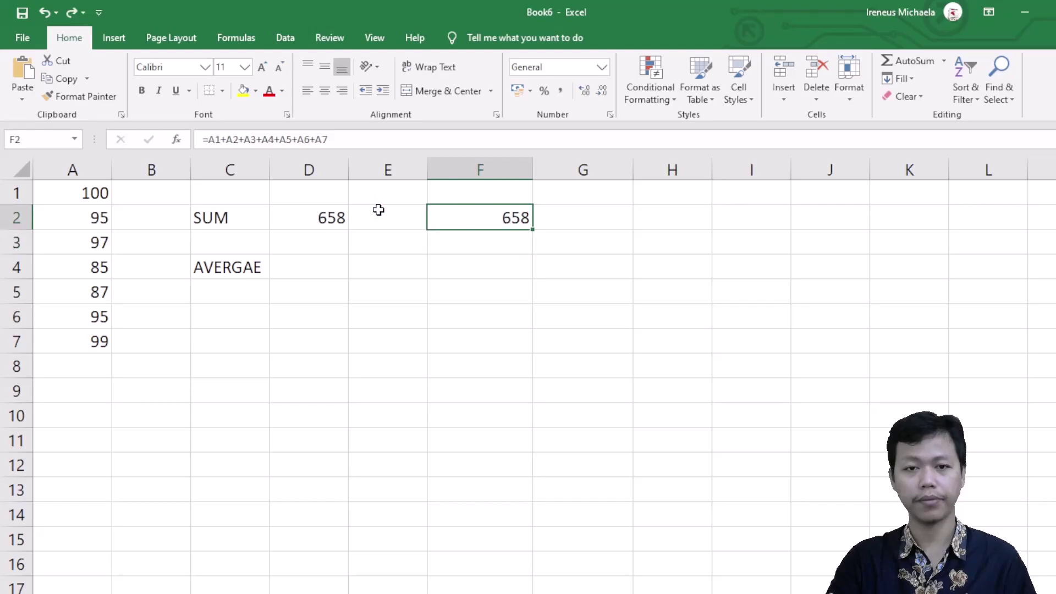
Step: Compare the addition formula in cell F2 with the SUM formula in cell D2
left_click(389, 300)
left_click(486, 216)
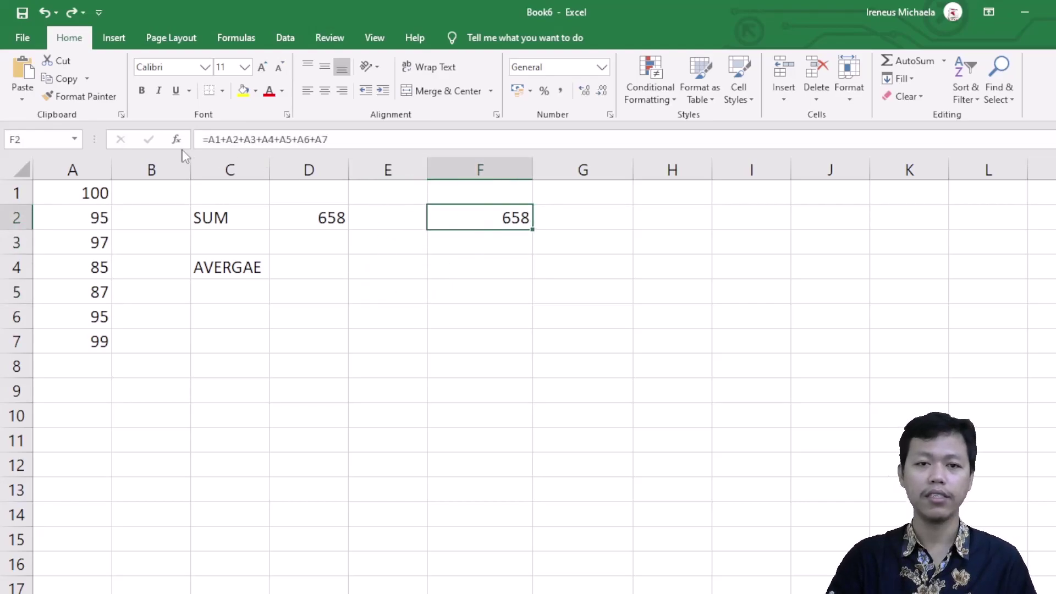
left_click(324, 216)
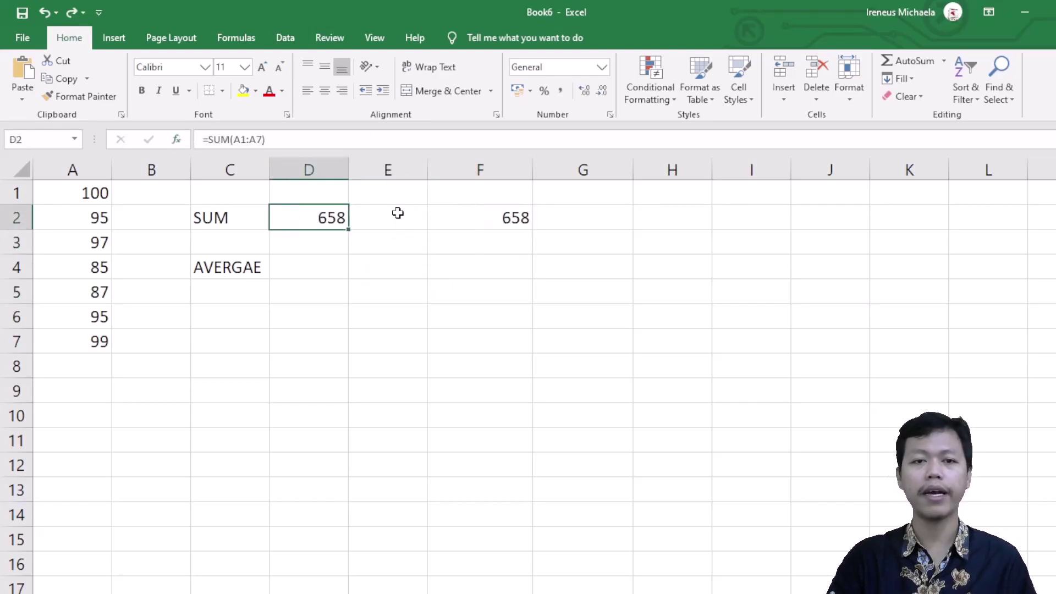
left_click(502, 218)
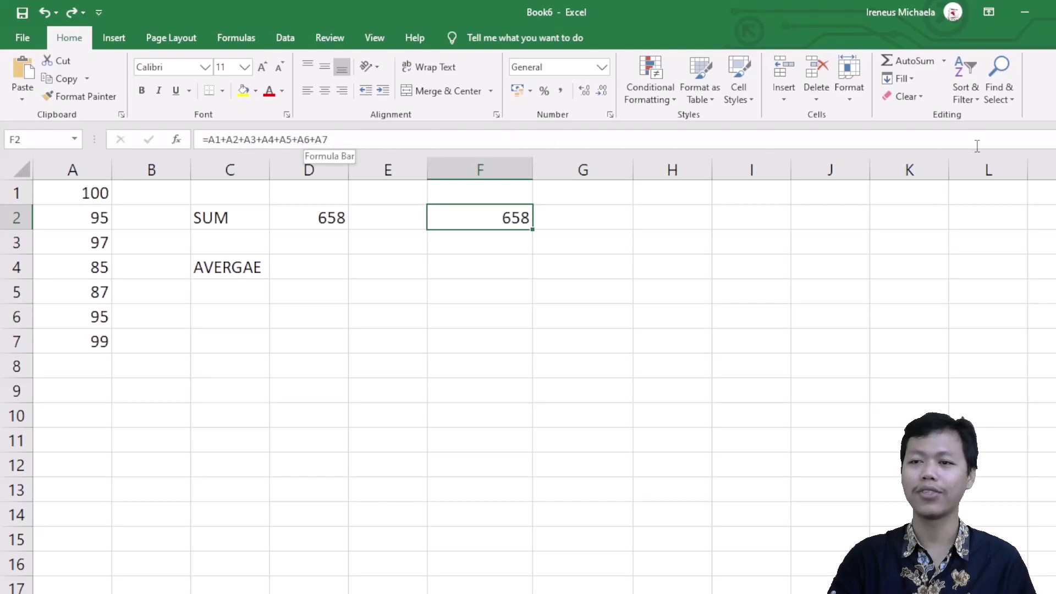
Step: Enter the formula =AVERAGE(A1:A7) in cell D4 beside the AVERGAE label and check it
left_click(365, 338)
left_click(328, 273)
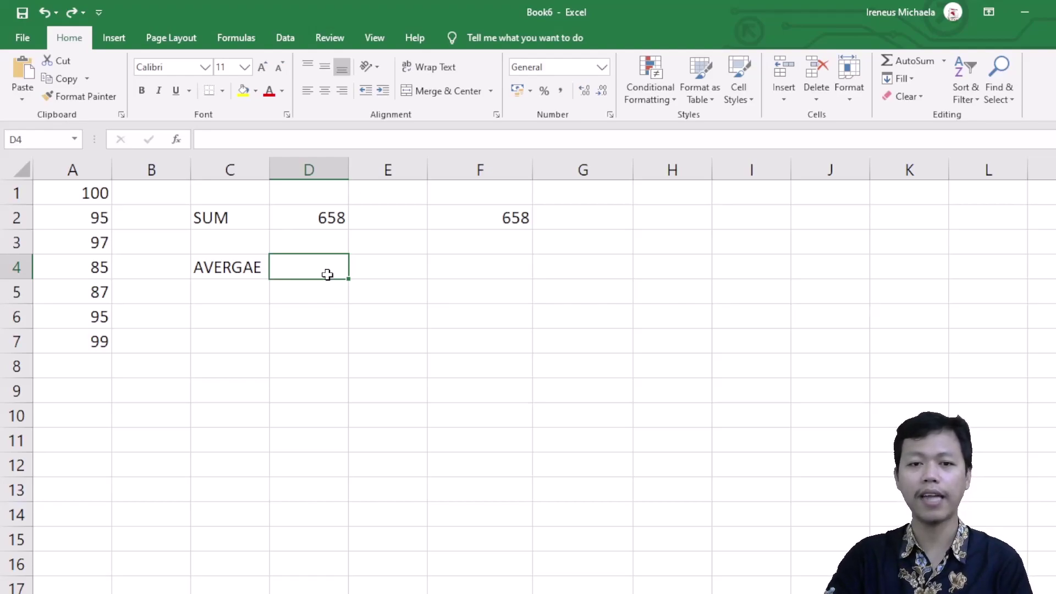
type("=")
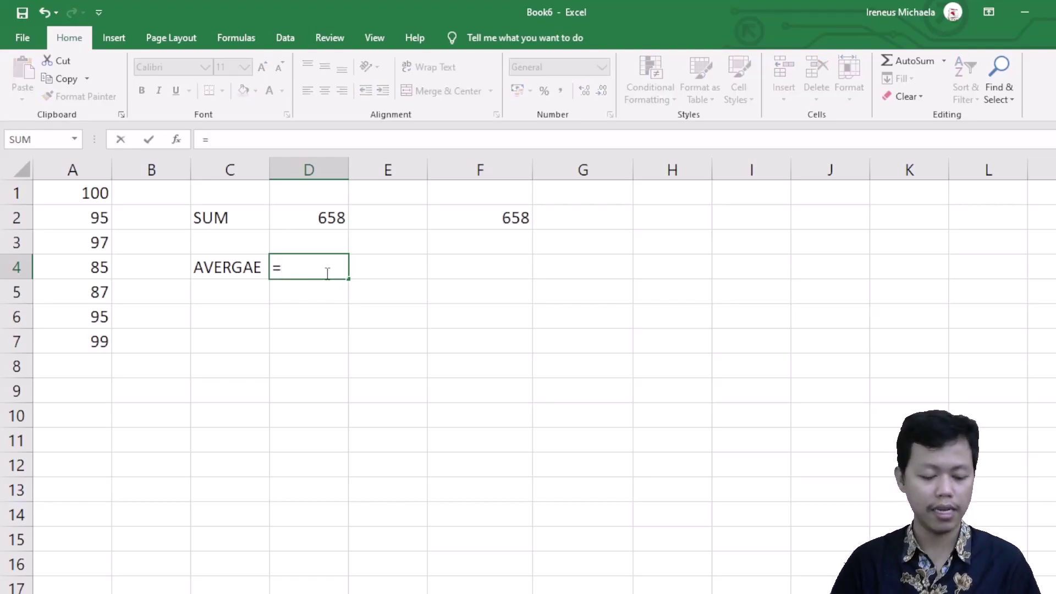
type("avera")
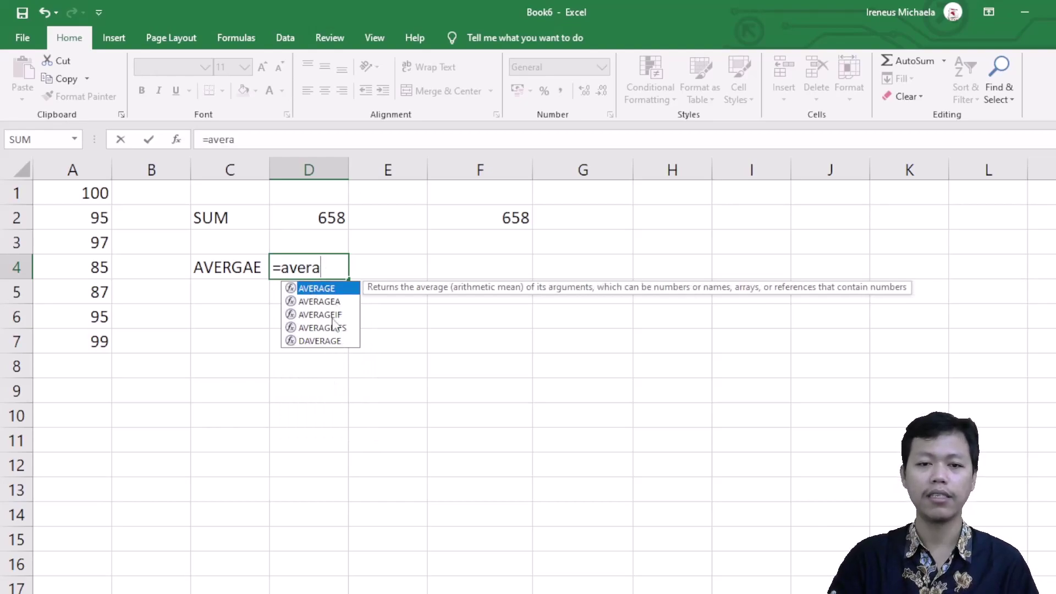
double_click(316, 289)
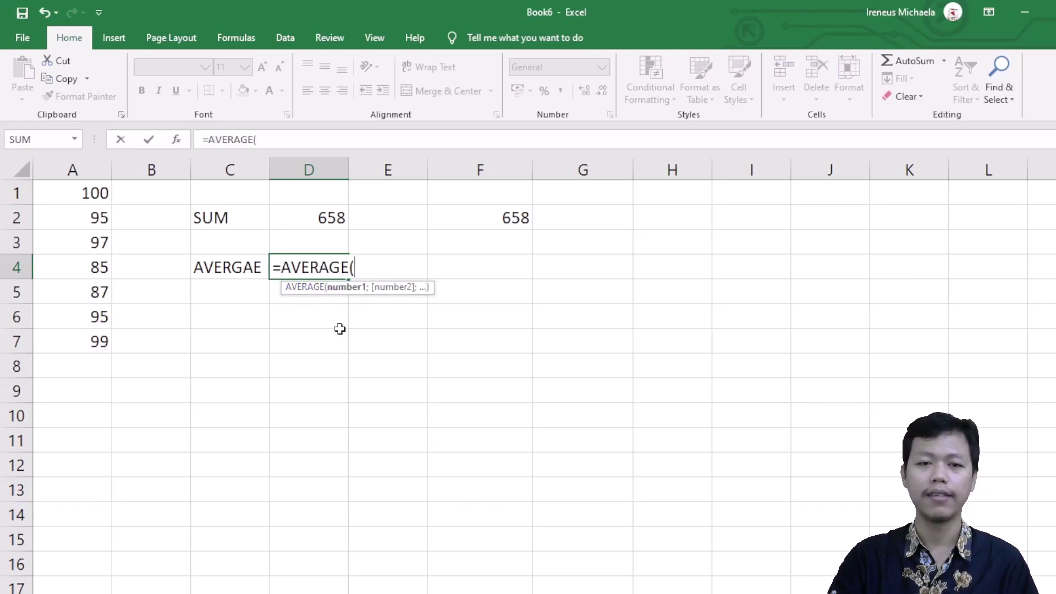
left_click(69, 191)
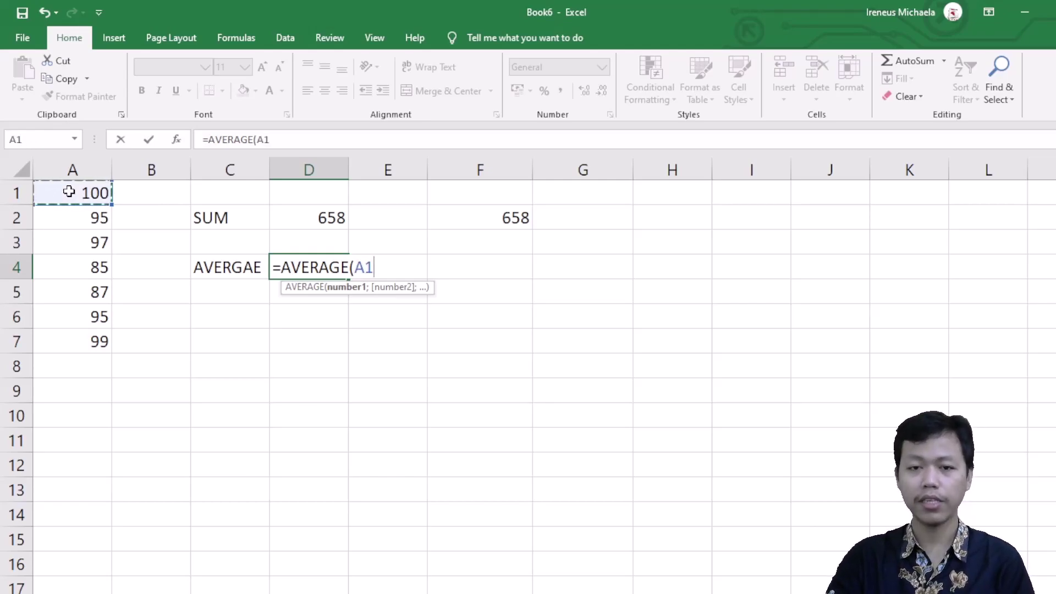
type(":")
left_click(69, 191)
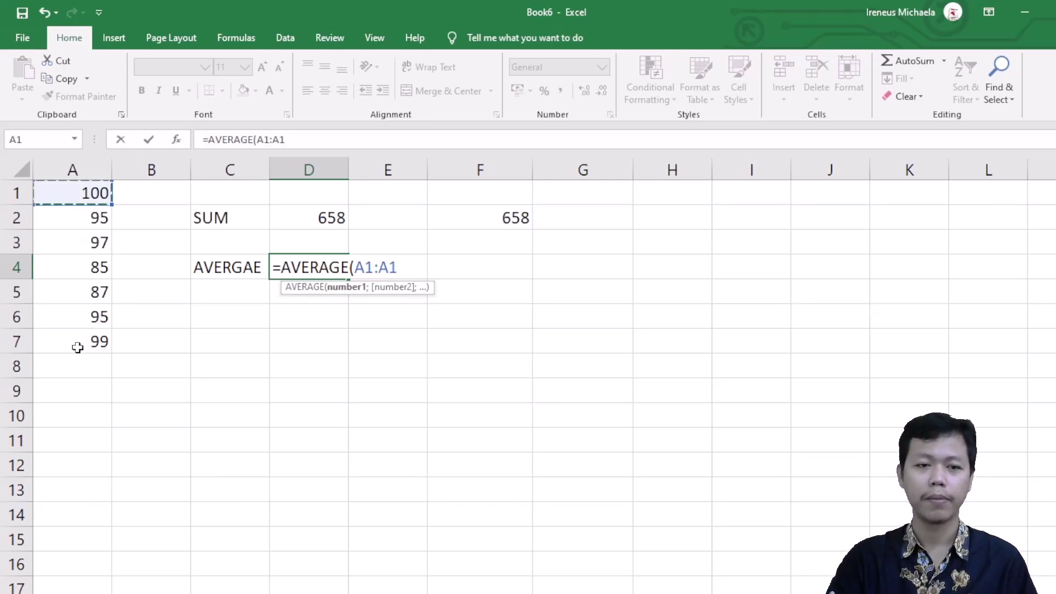
left_click(77, 346)
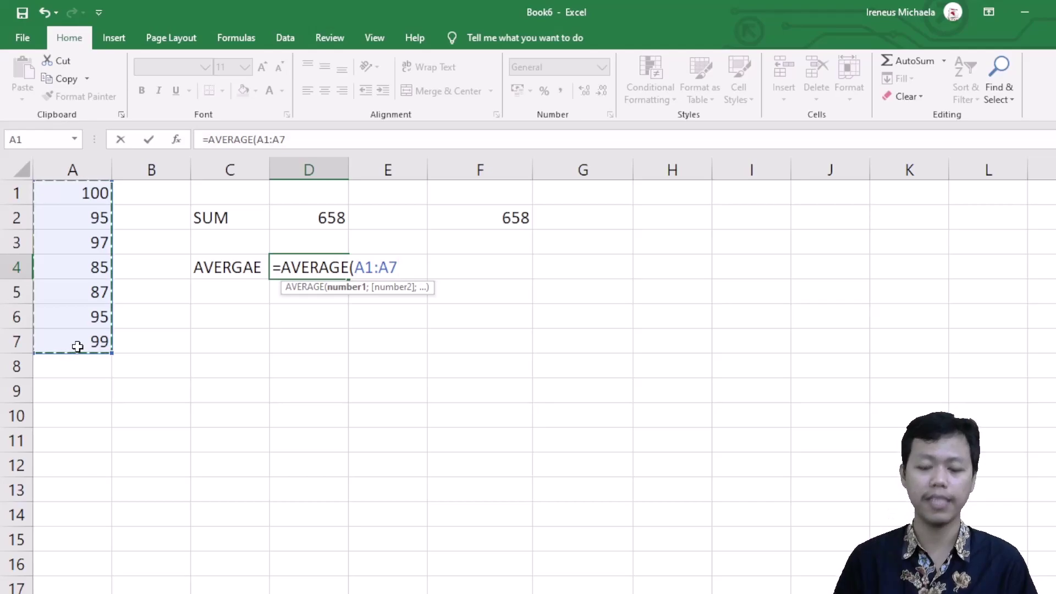
key("Return")
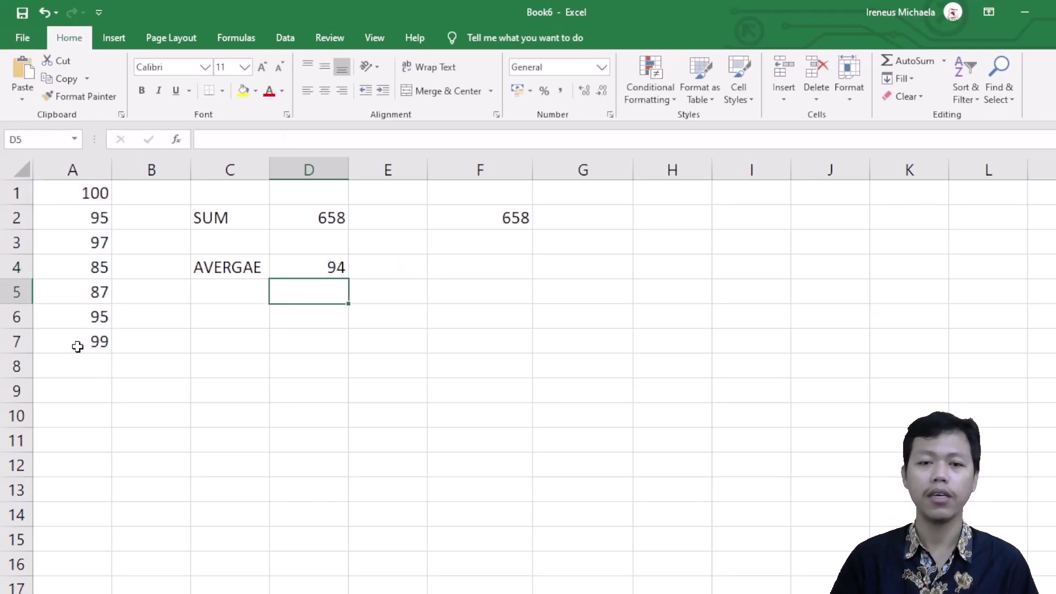
left_click(313, 267)
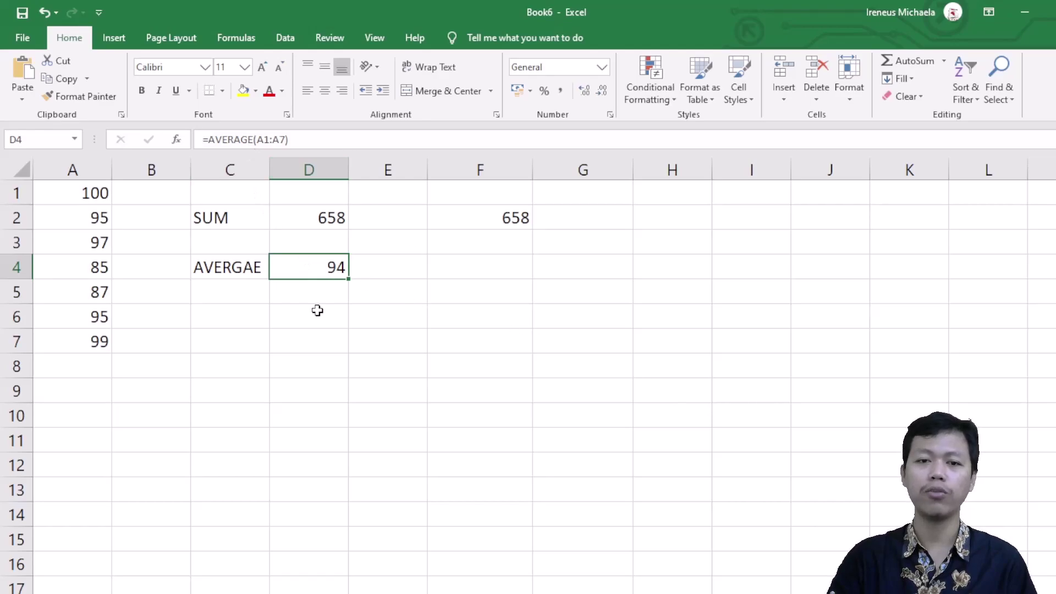
left_click(313, 293)
Step: Enter the formula =(A1+A2+A3+A4+A5+A6+A7)/7 in cell F4 to calculate the average manually
left_click(498, 272)
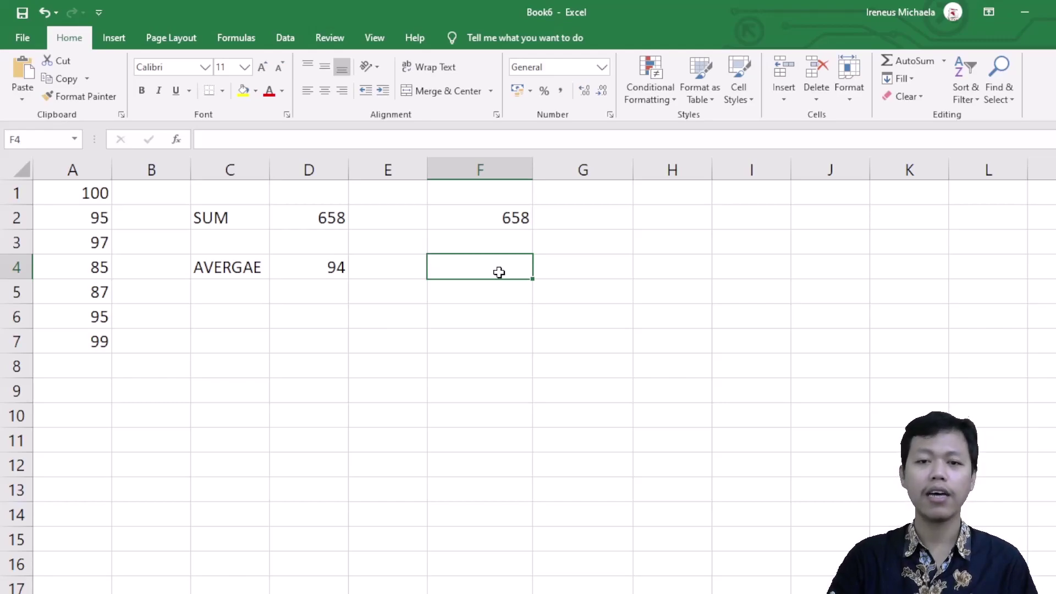
type("=")
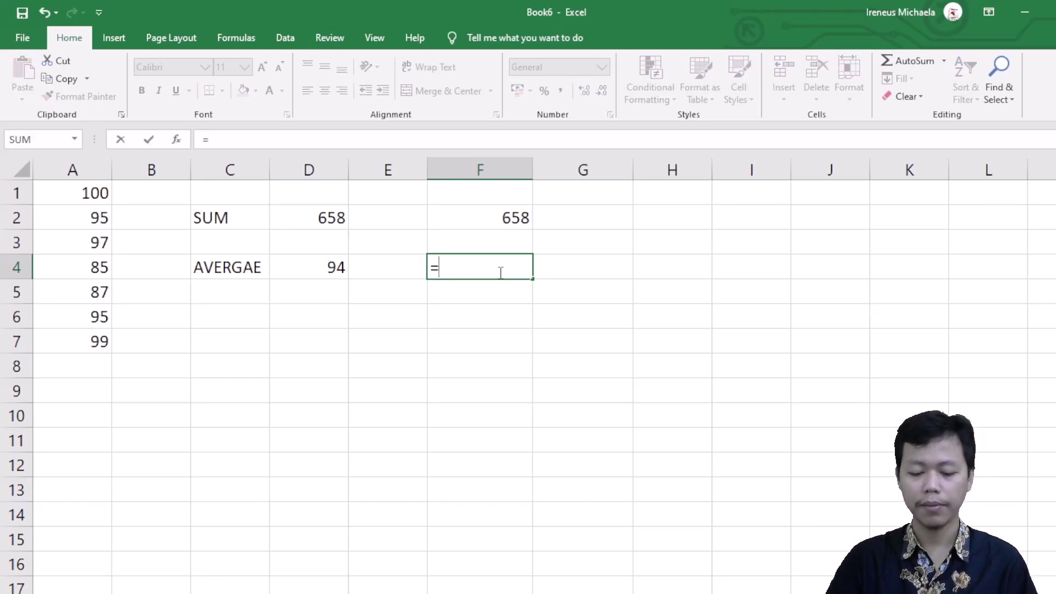
type("(")
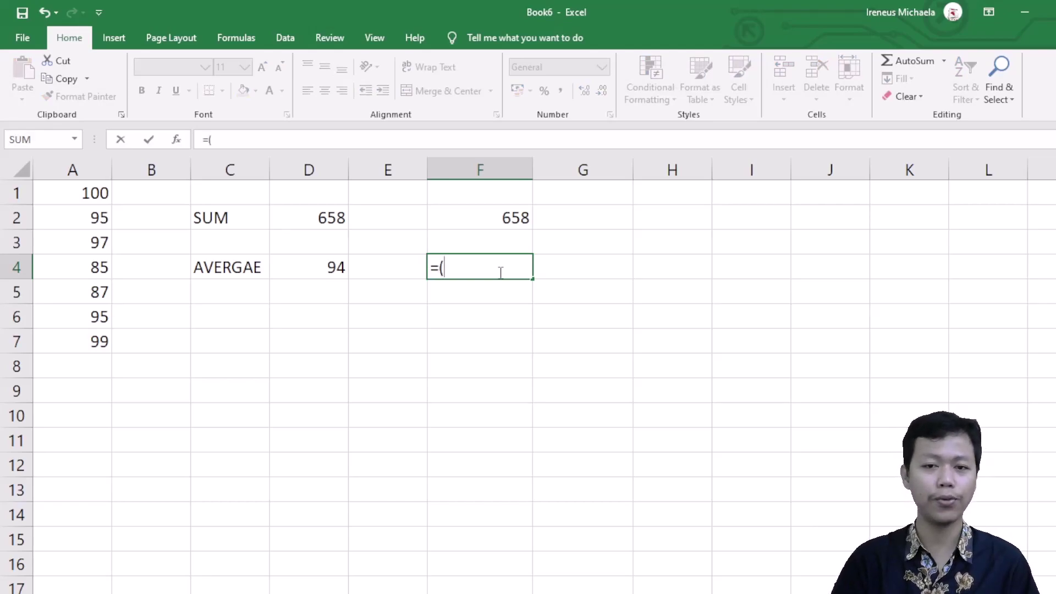
left_click(99, 191)
type("+")
left_click(95, 217)
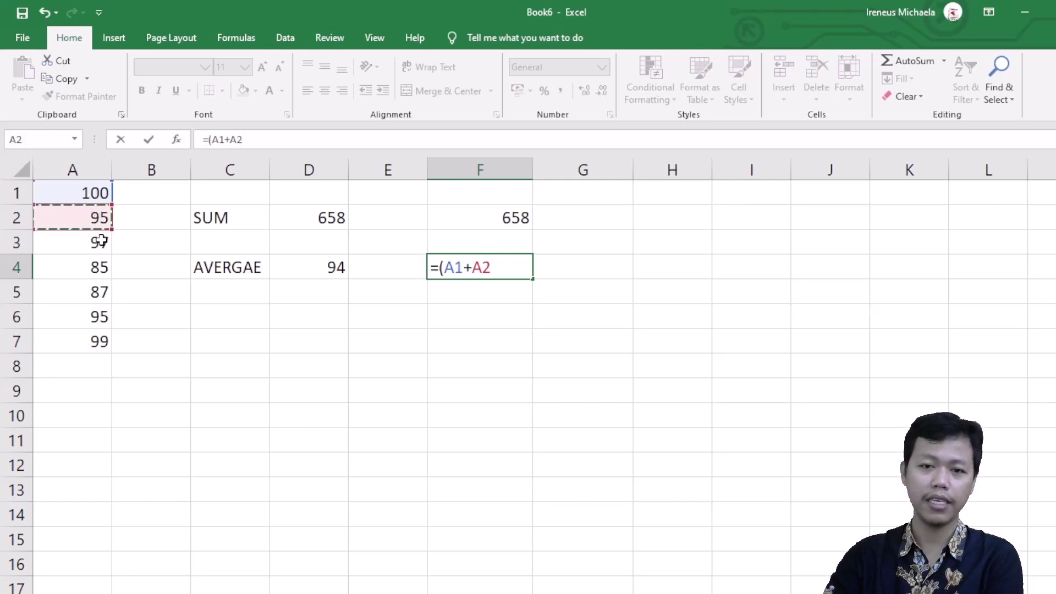
type("+")
left_click(95, 249)
type("+")
left_click(94, 267)
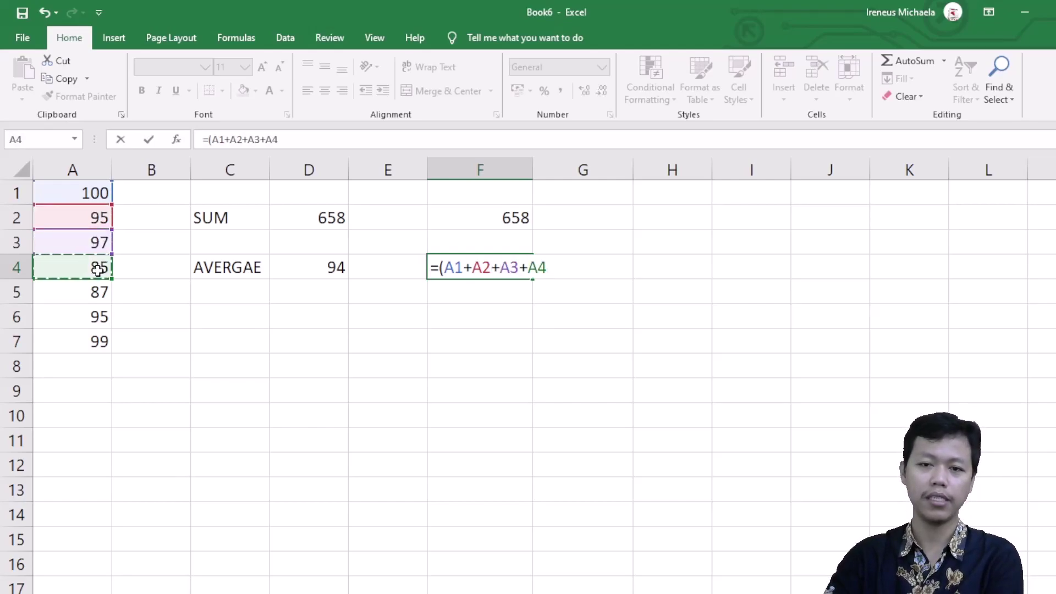
type("+")
left_click(95, 290)
type("+")
left_click(96, 316)
type("+")
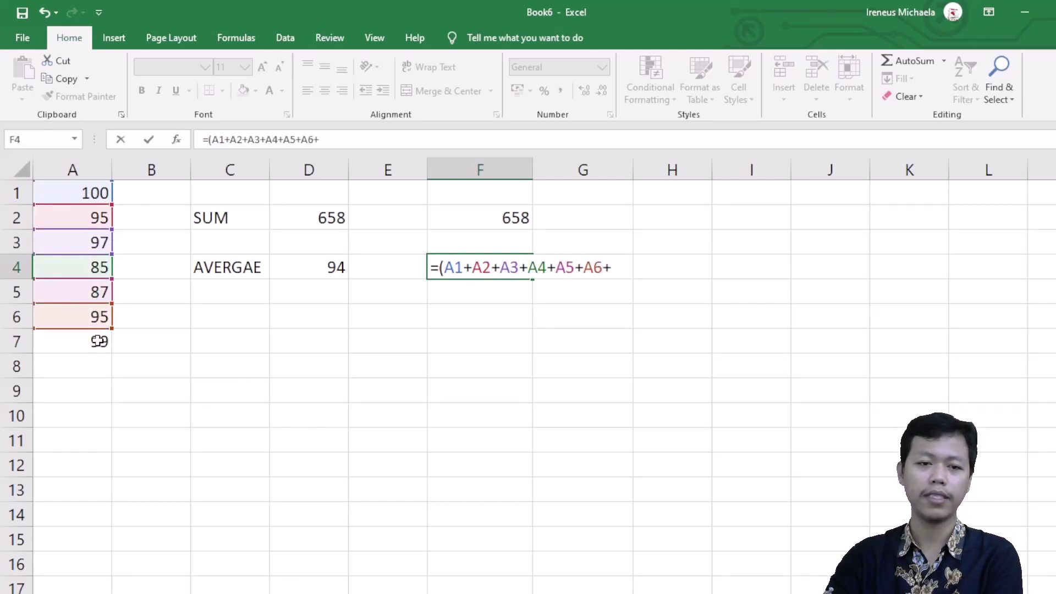
left_click(97, 340)
type(")")
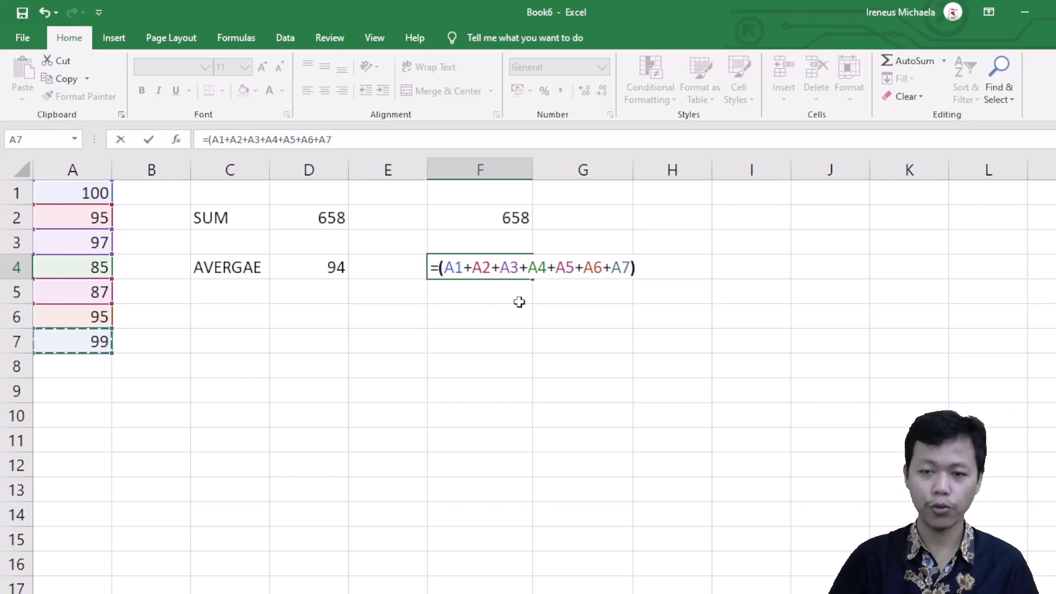
type("/")
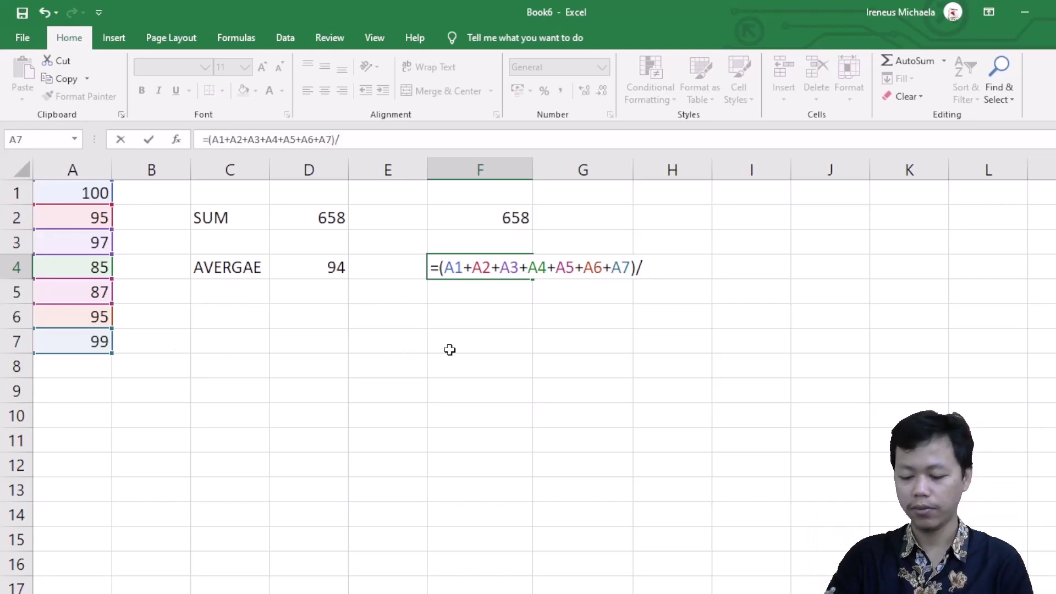
type("7")
key("Return")
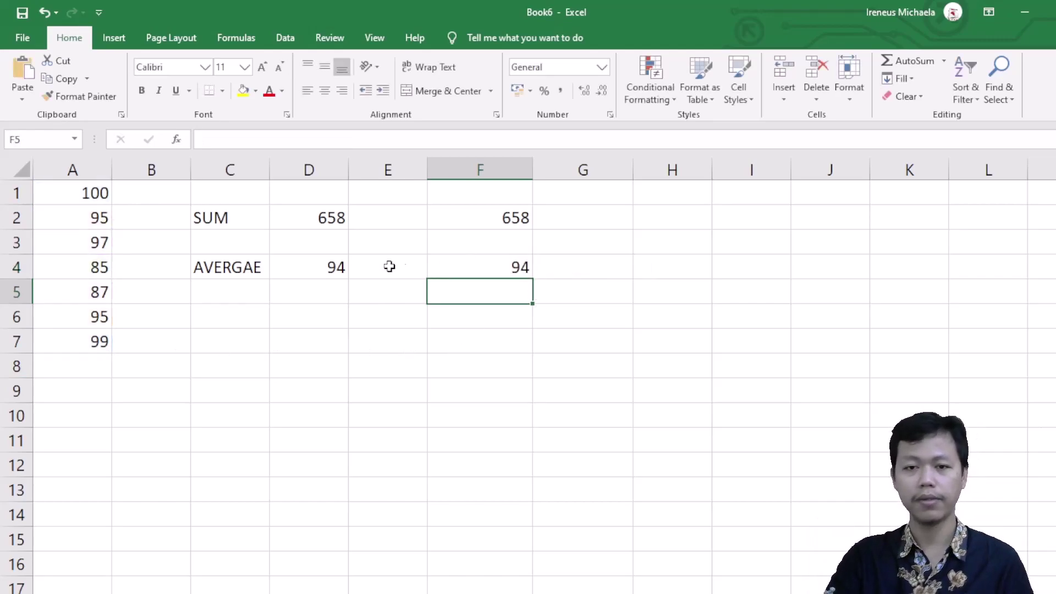
Step: Enter the formula =(SUM(A1:A7))/7 in cell G4 as an alternative way to calculate the average
left_click(597, 267)
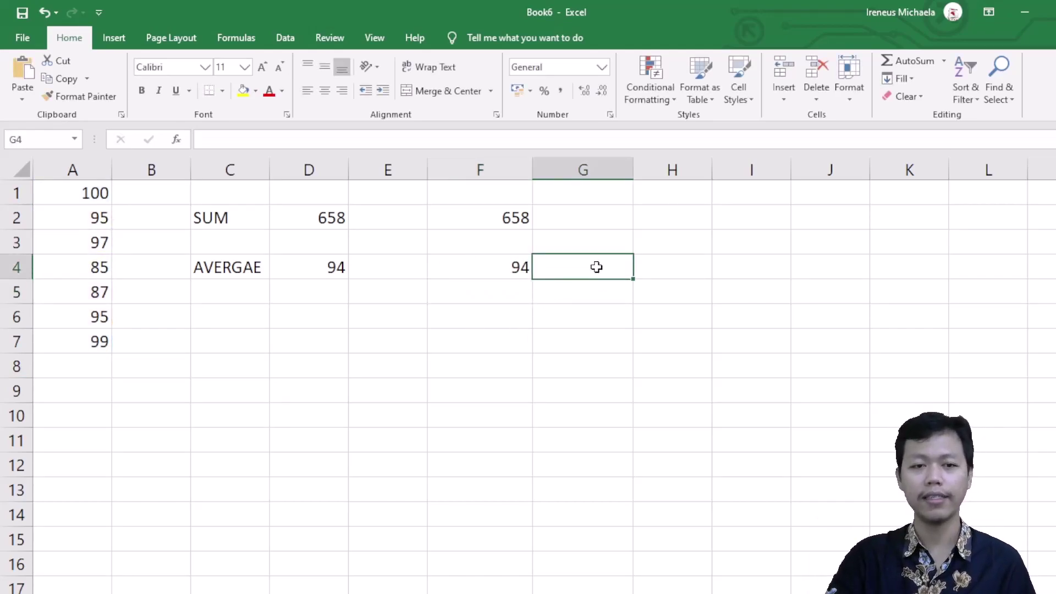
type("=")
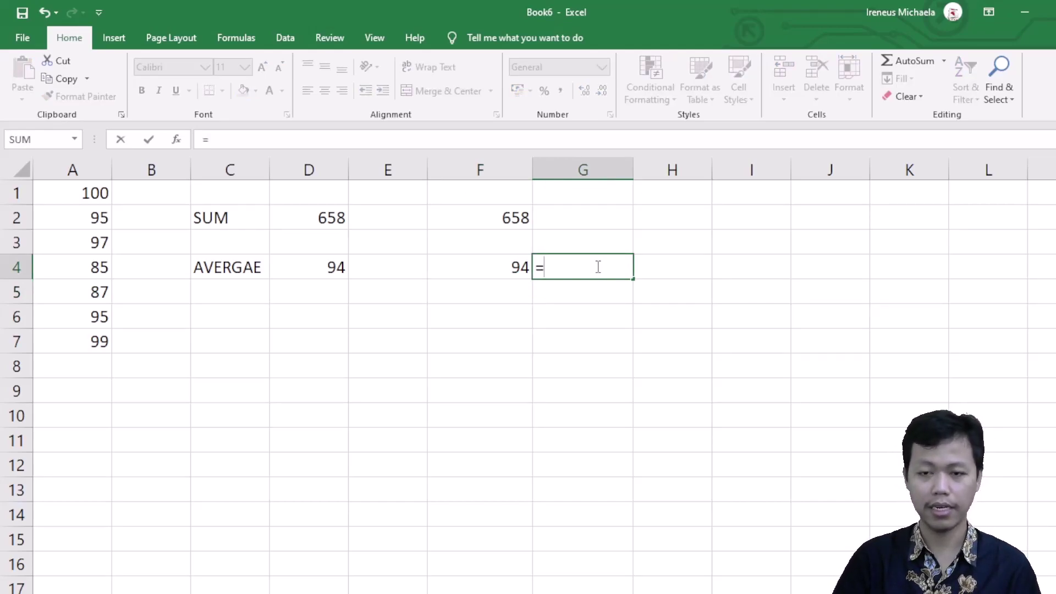
type("(sum(")
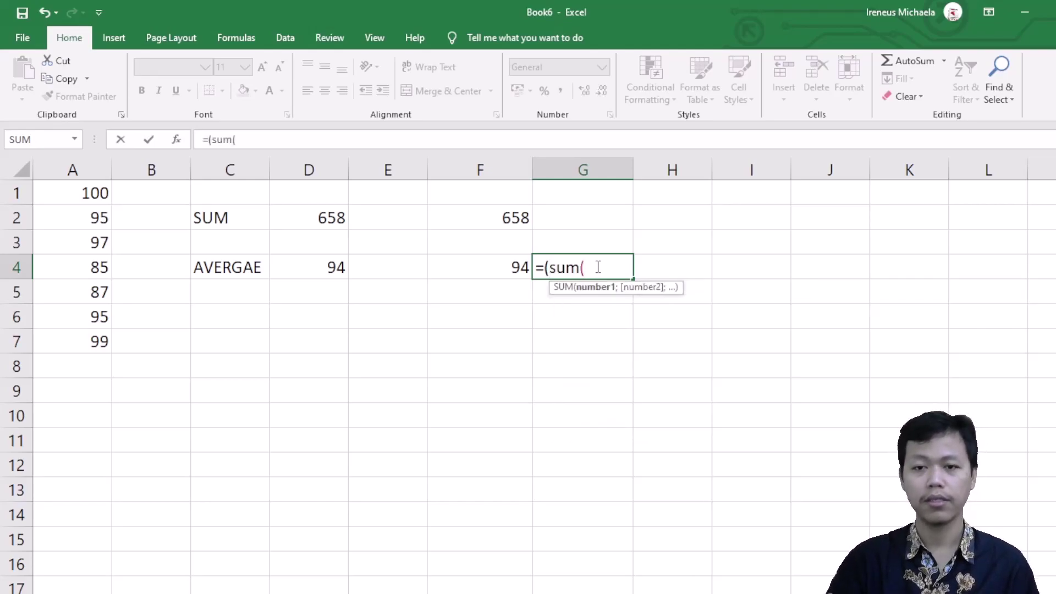
left_click_drag(92, 192, 99, 342)
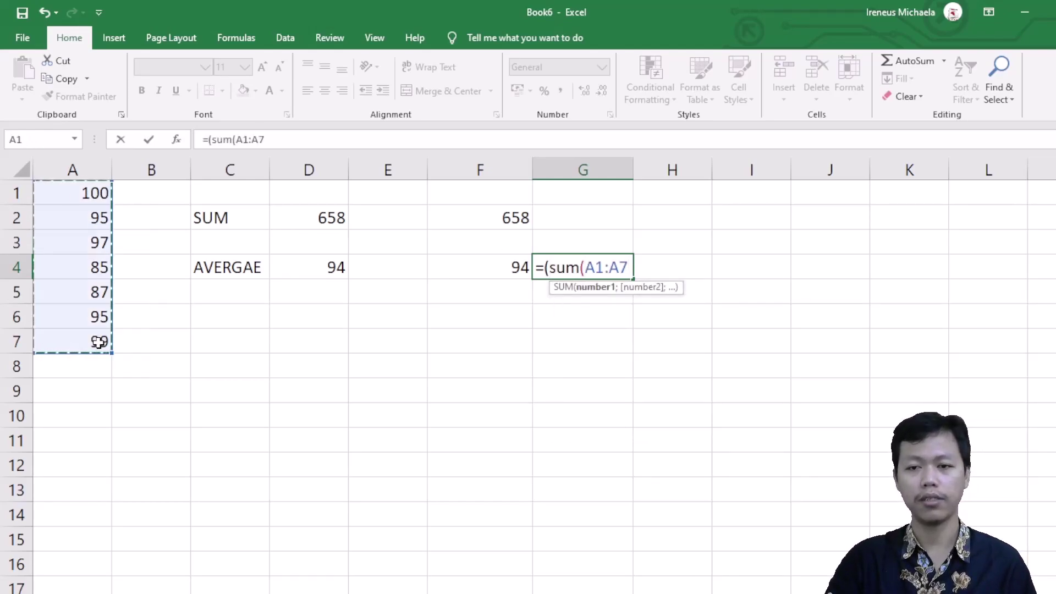
type(")")
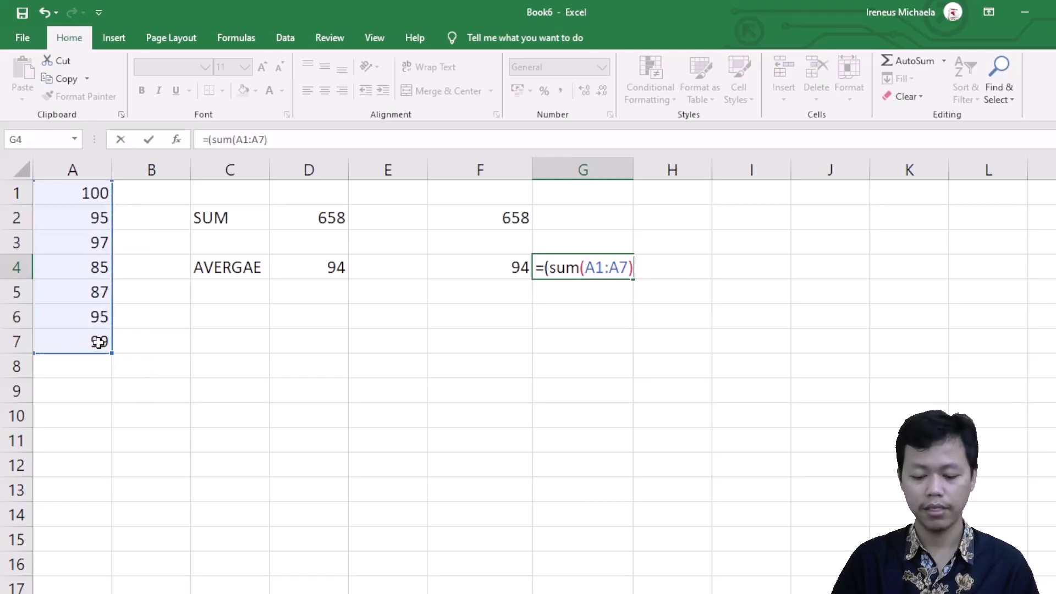
type(")")
type("/7")
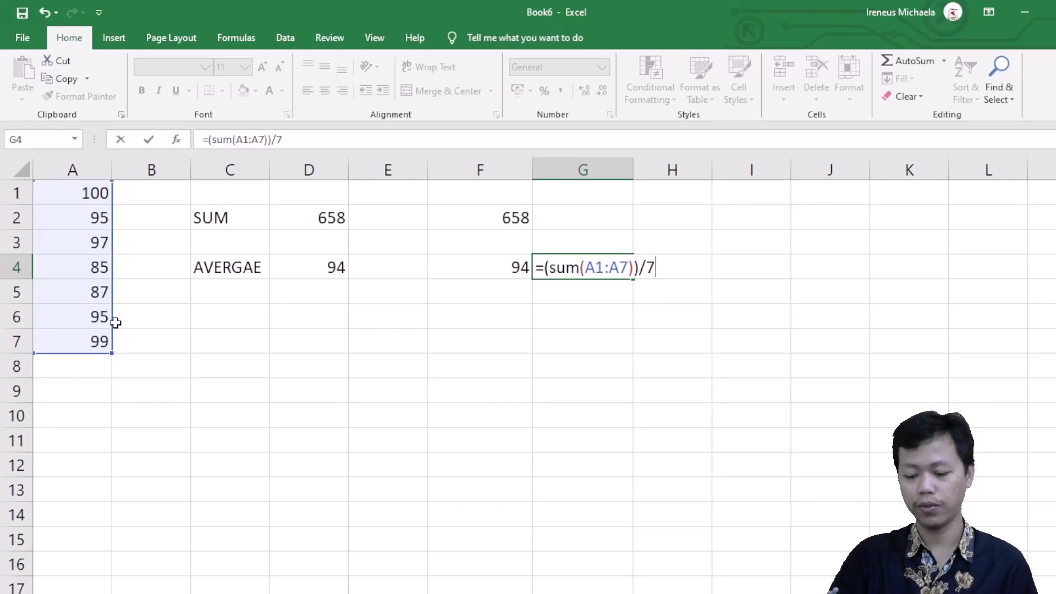
key("Return")
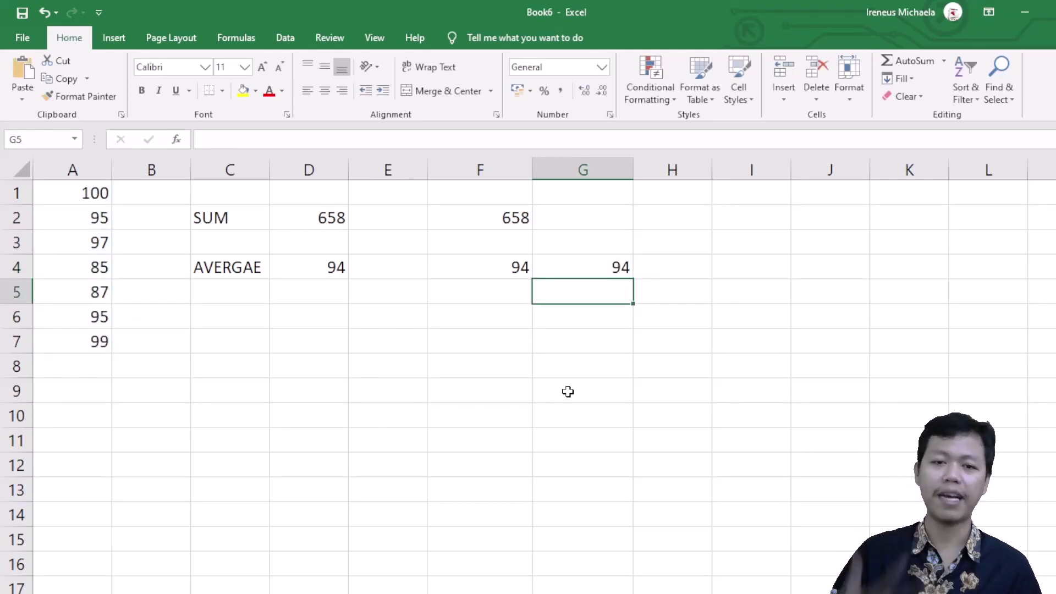
Step: Review the SUM and AVERAGE formulas in cells D2 and D4 and their labels in column C
left_click(328, 275)
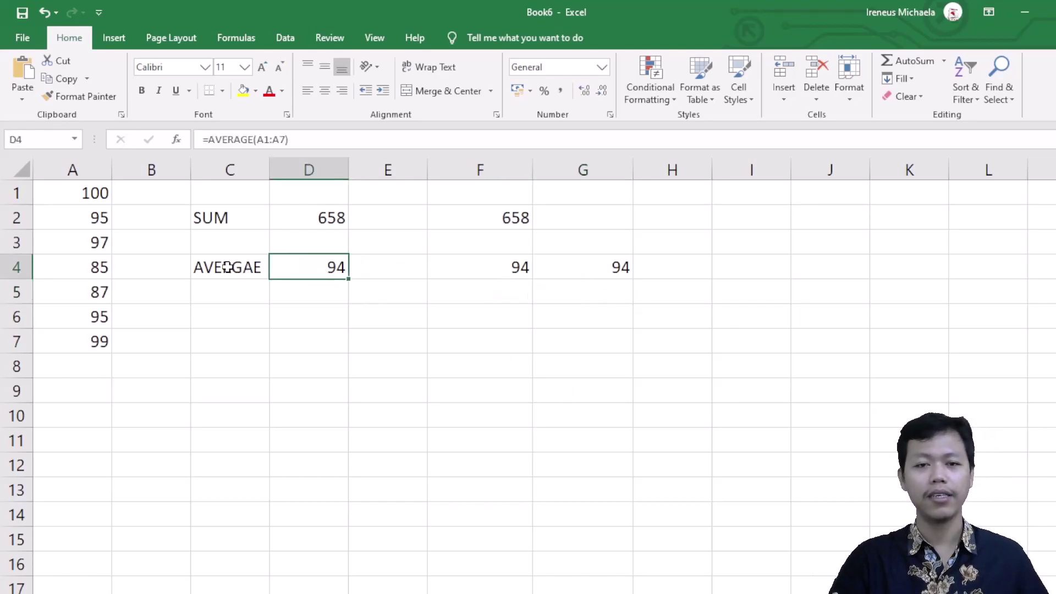
left_click(227, 267)
left_click(219, 217)
left_click(278, 266)
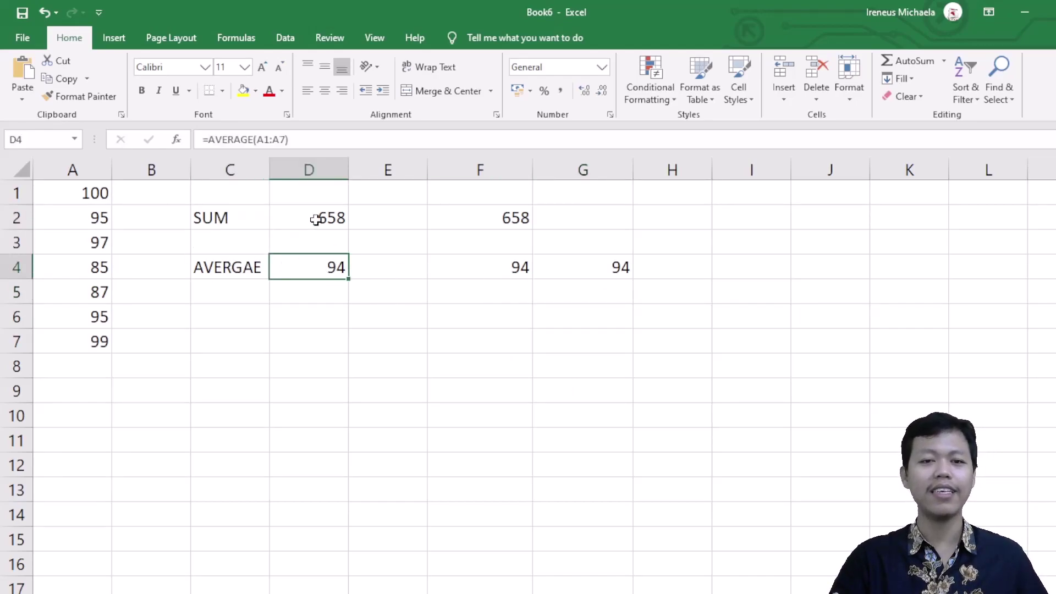
left_click(317, 216)
left_click(241, 215)
Step: Clear the manual comparison formulas from the range F1:H5
left_click_drag(667, 285, 452, 199)
key("Delete")
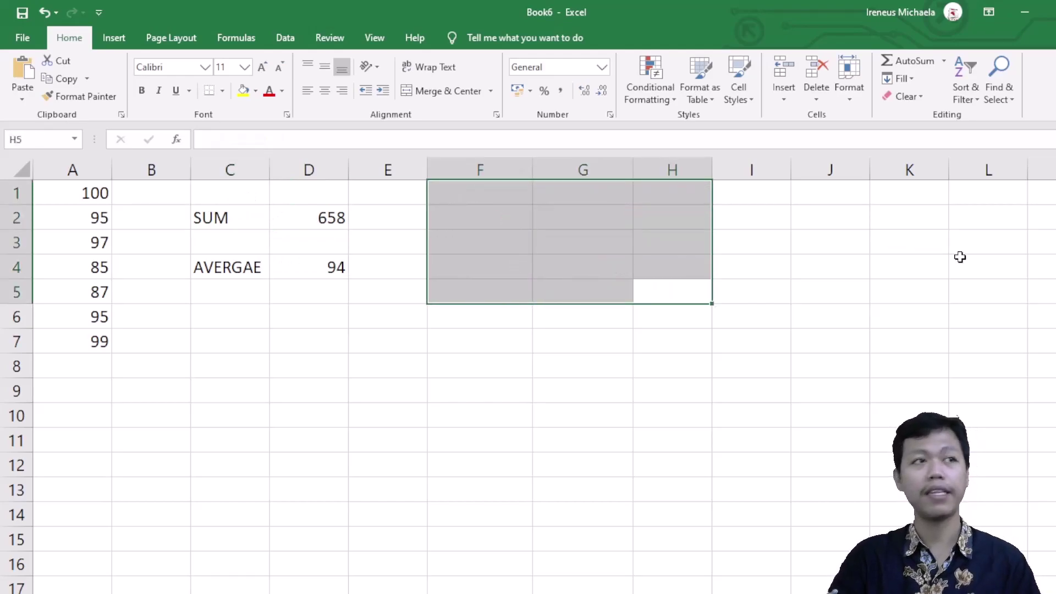
left_click(651, 380)
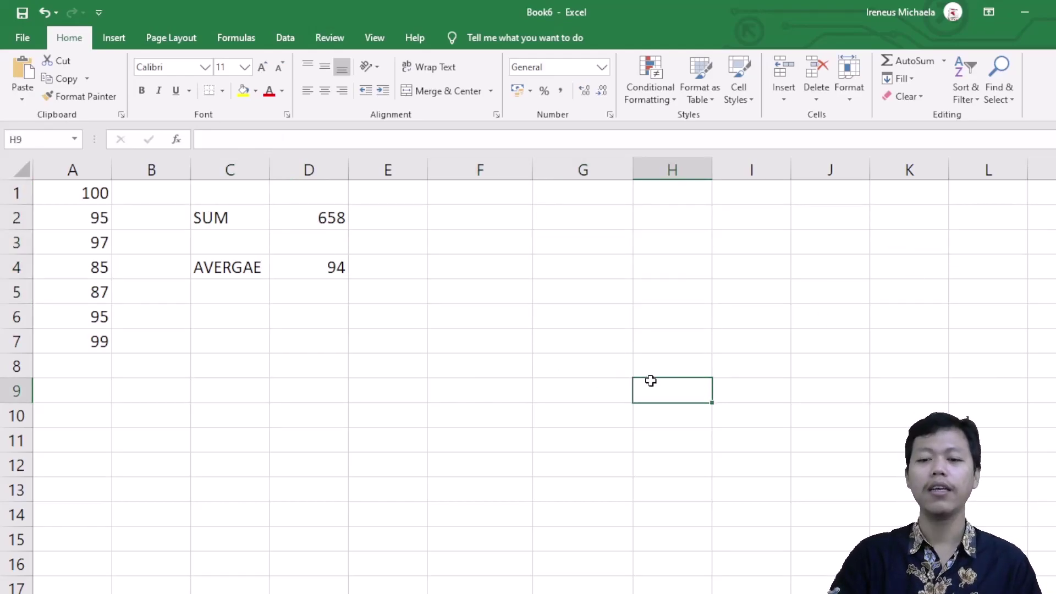